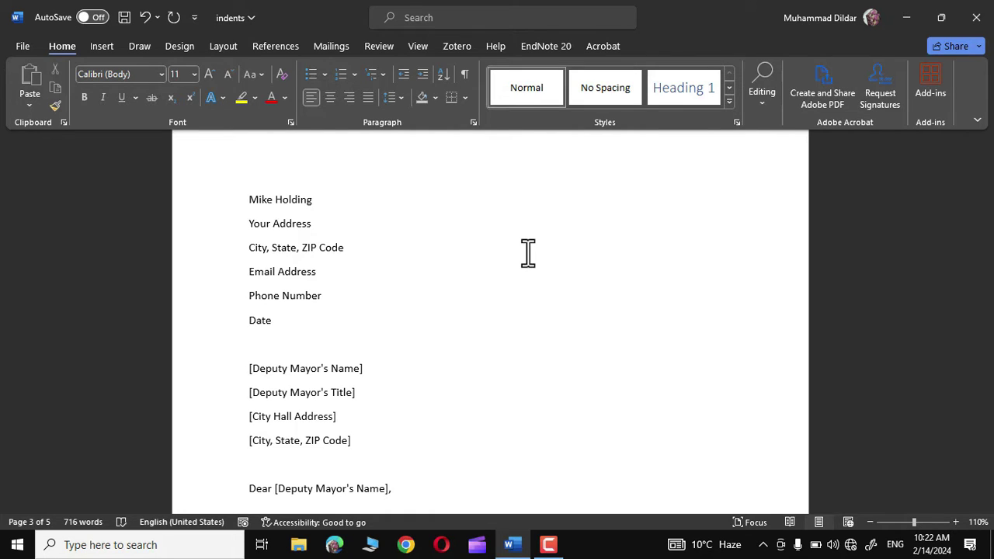
Step: Add a line reading "Name" below D.O.B on page 2 and insert four tabs after it
{"action": "scroll", "coordinate": [528, 252], "scroll_direction": "up", "scroll_amount": 10}
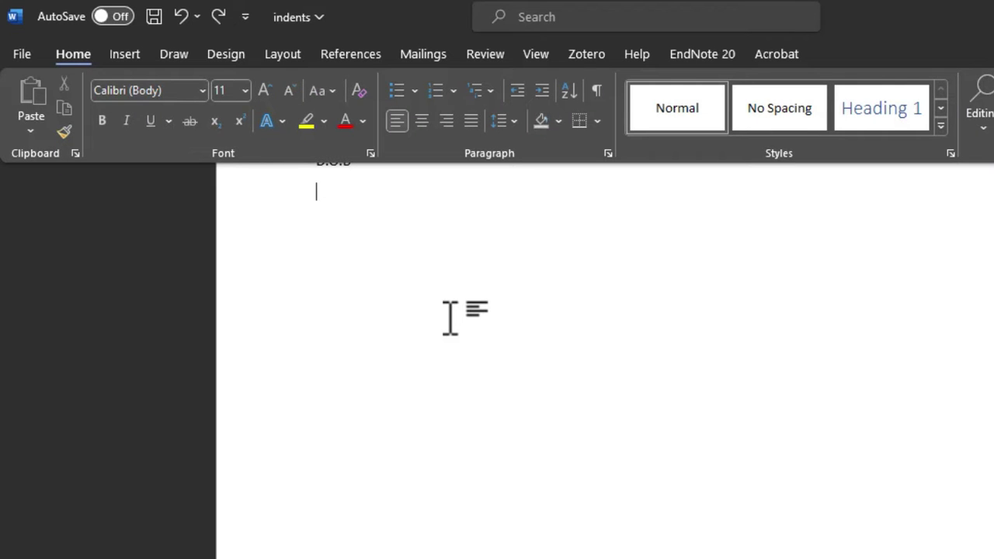
{"action": "type", "text": "Name"}
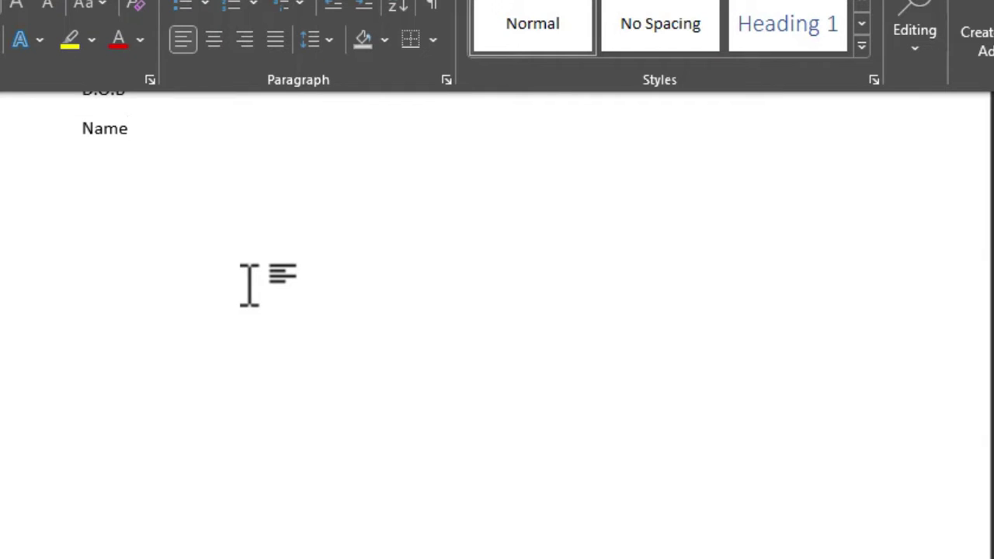
{"action": "key", "text": "Tab"}
{"action": "key", "text": "Tab"}
{"action": "key", "text": "Tab"}
{"action": "key", "text": "Tab"}
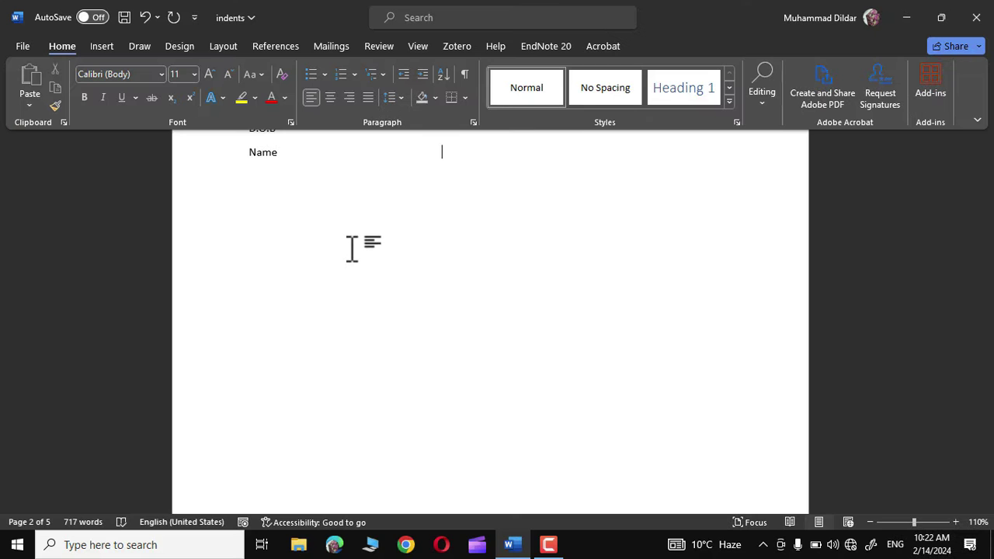
Step: Show the ruler for the document
{"action": "scroll", "coordinate": [395, 332], "scroll_direction": "up", "scroll_amount": 3}
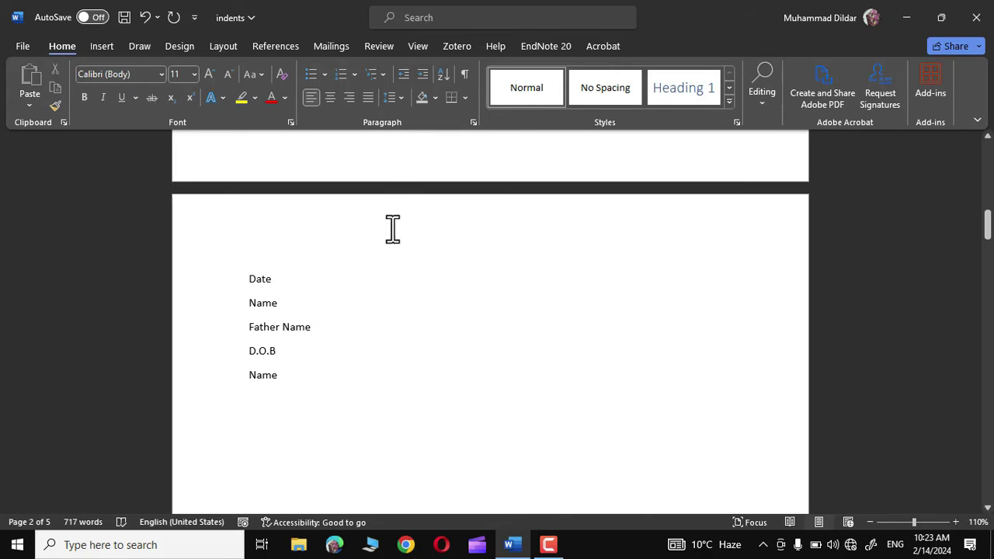
{"action": "left_click", "coordinate": [416, 45]}
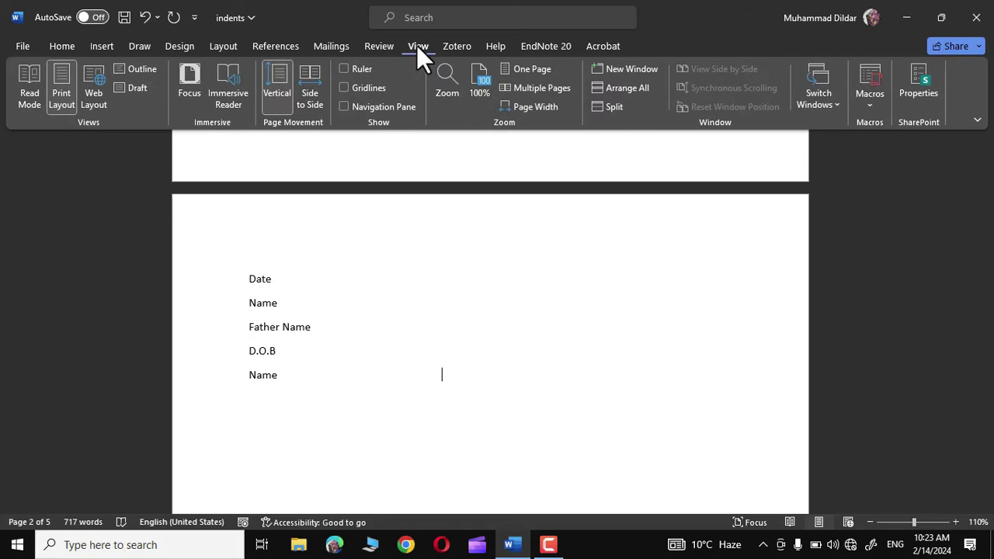
{"action": "left_click", "coordinate": [344, 68]}
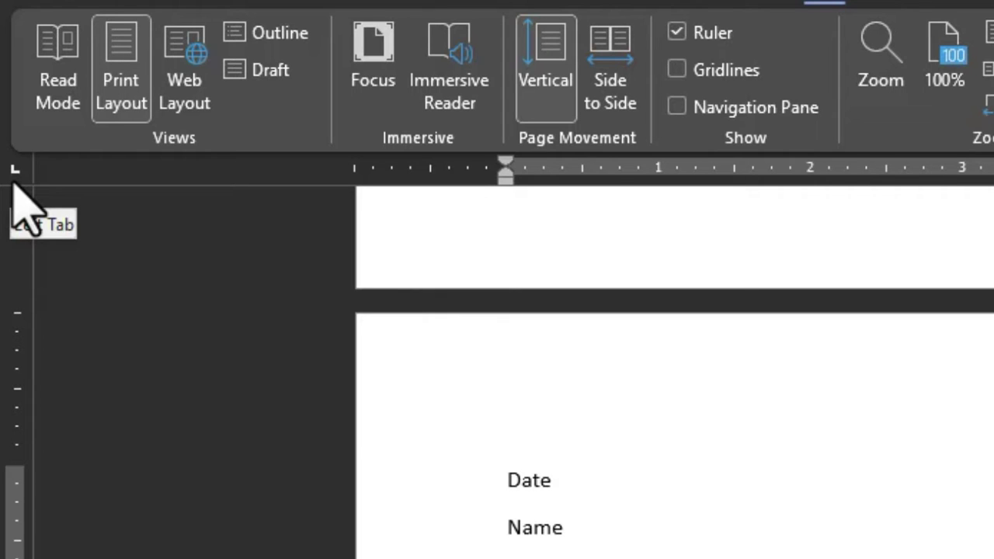
Step: Cycle the ruler's tab selector through Center Tab, Right Tab and the tab types that follow
{"action": "left_click", "coordinate": [14, 181]}
{"action": "left_click", "coordinate": [15, 171]}
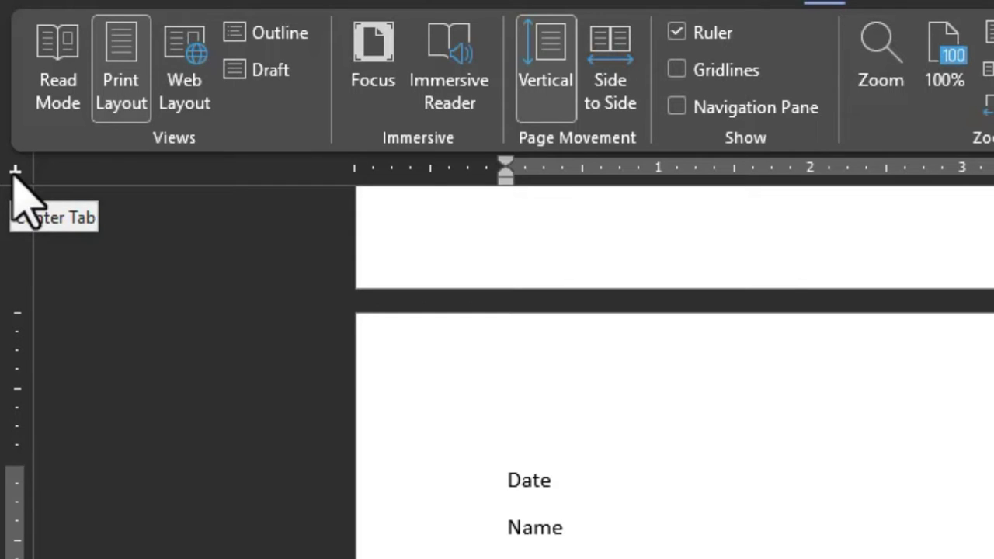
{"action": "left_click", "coordinate": [14, 174]}
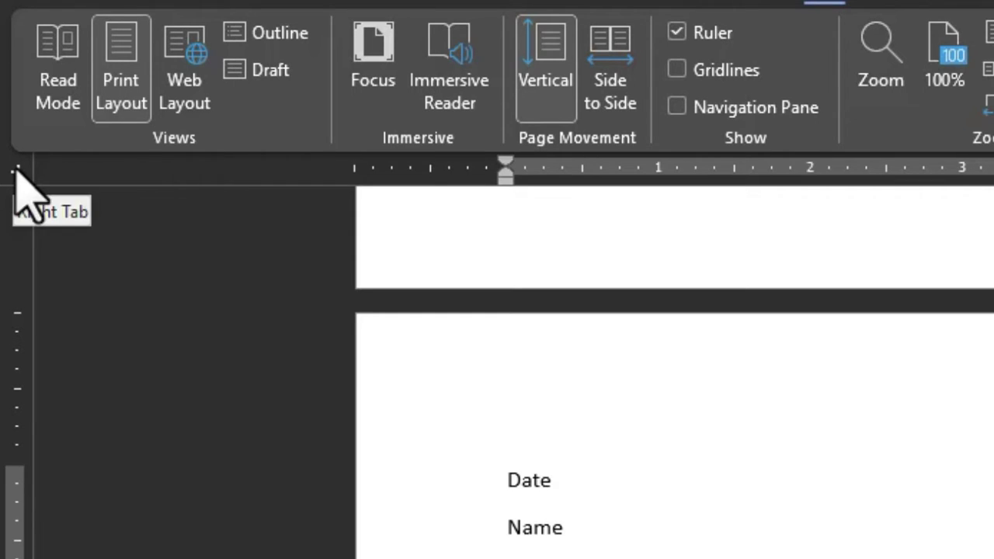
{"action": "left_click", "coordinate": [16, 172]}
{"action": "left_click", "coordinate": [15, 172]}
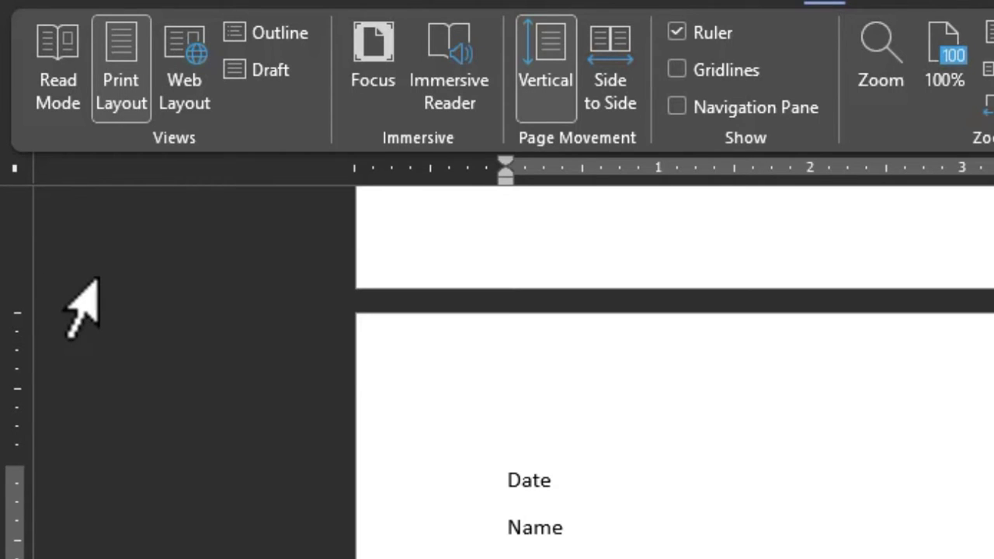
Step: Place left tab stops at 1, 3 and 5 inches for a blank line and tab through them
{"action": "scroll", "coordinate": [44, 277], "scroll_direction": "down", "scroll_amount": 9}
{"action": "left_click", "coordinate": [15, 171]}
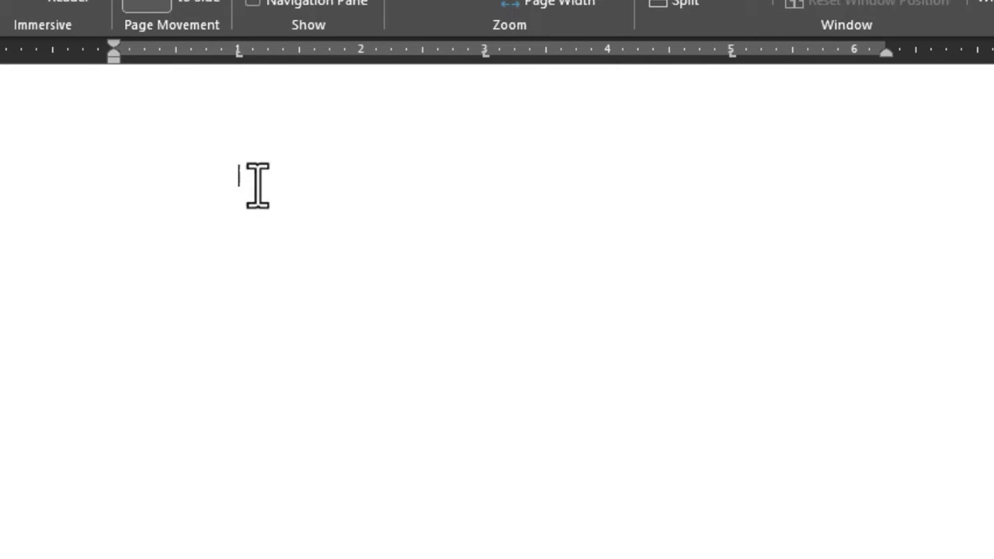
{"action": "key", "text": "Tab"}
{"action": "key", "text": "Tab"}
{"action": "key", "text": "Tab"}
{"action": "key", "text": "BackSpace"}
{"action": "key", "text": "BackSpace"}
Step: Enter "Name", "Father name" and "DOB" at the 1, 3 and 5 inch tab stops
{"action": "key", "text": "Tab"}
{"action": "type", "text": "Name"}
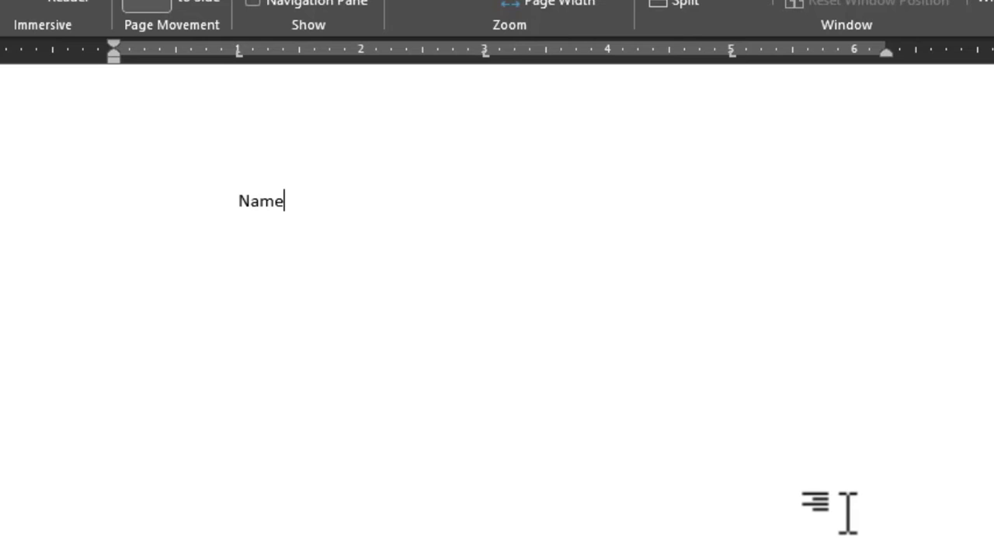
{"action": "key", "text": "Tab"}
{"action": "type", "text": "Father name"}
{"action": "key", "text": "Tab"}
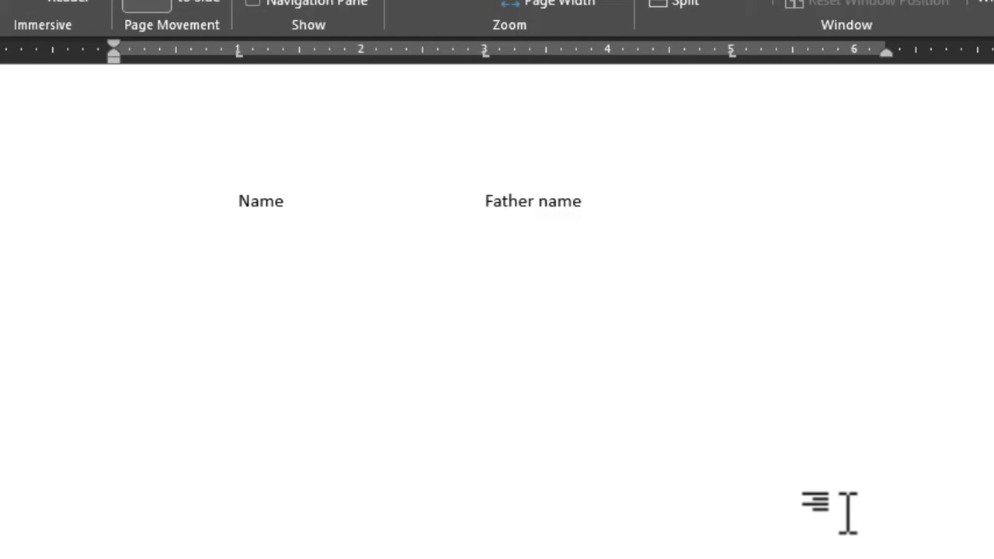
{"action": "type", "text": "DOB"}
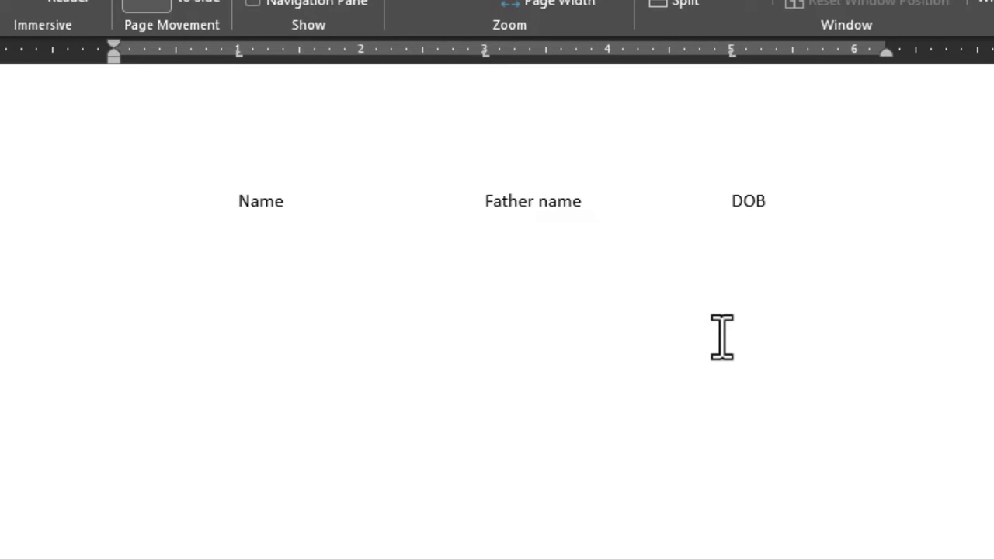
Step: Start a new line below the Name row and advance through its three tab stops
{"action": "key", "text": "Return"}
{"action": "key", "text": "Tab"}
{"action": "key", "text": "Tab"}
{"action": "key", "text": "Tab"}
Step: Remove the tab stops at 1, 3 and 5 inches from the ruler and switch the tab type
{"action": "left_click", "coordinate": [238, 52]}
{"action": "left_click_drag", "start_coordinate": [241, 93], "coordinate": [243, 93]}
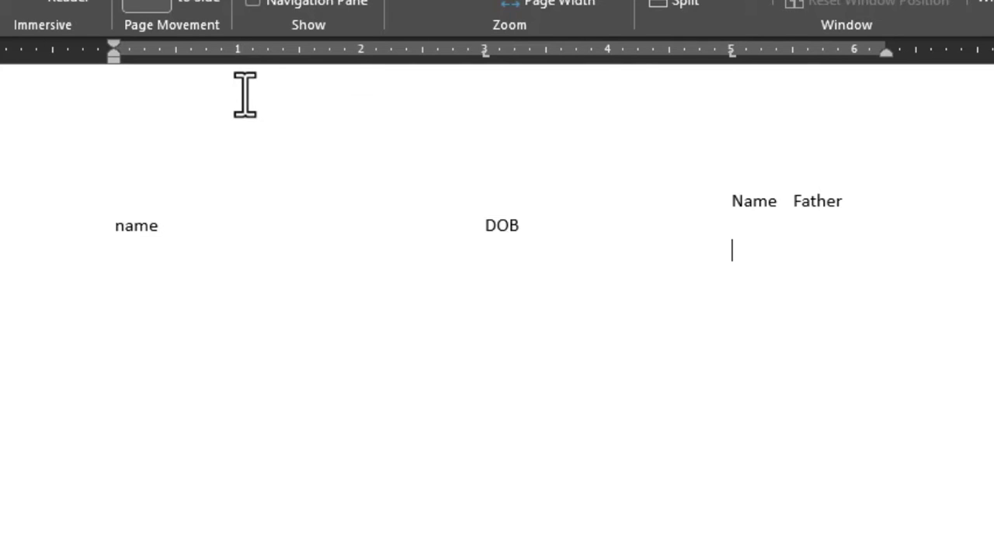
{"action": "left_click_drag", "start_coordinate": [483, 54], "coordinate": [489, 109]}
{"action": "left_click_drag", "start_coordinate": [732, 53], "coordinate": [893, 210]}
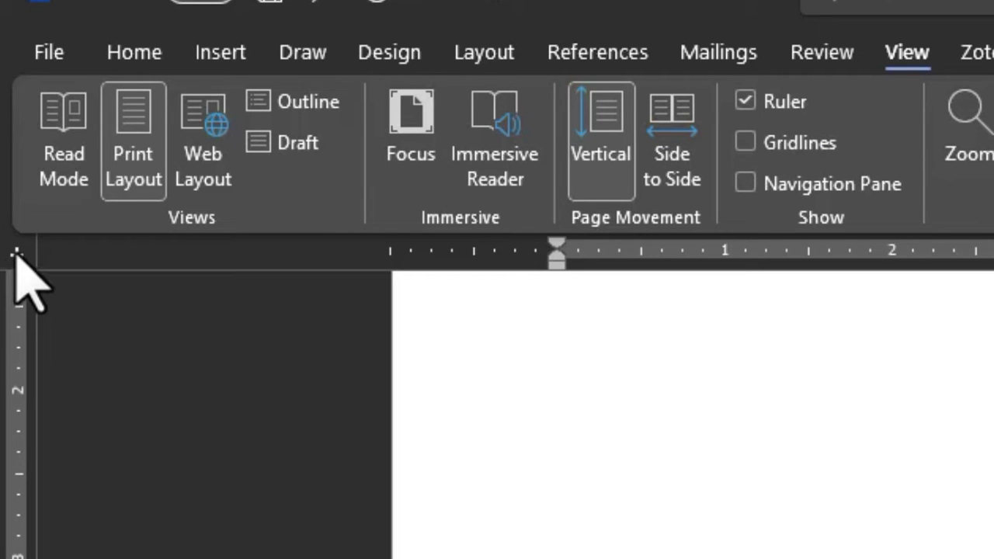
{"action": "left_click", "coordinate": [17, 253]}
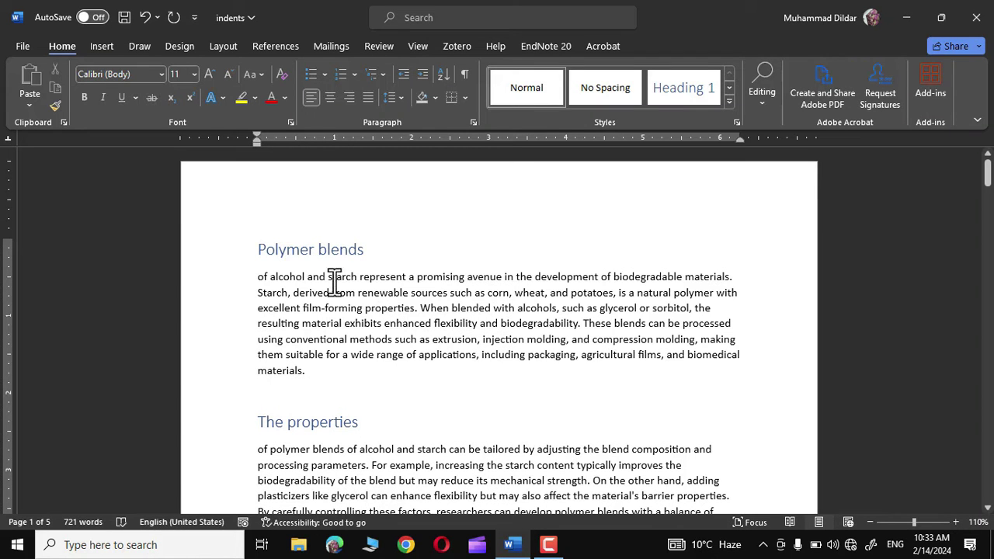
Step: Select all headings with formatting similar to "Polymer blends" and check the selection through the page
{"action": "scroll", "coordinate": [422, 396], "scroll_direction": "down", "scroll_amount": 1}
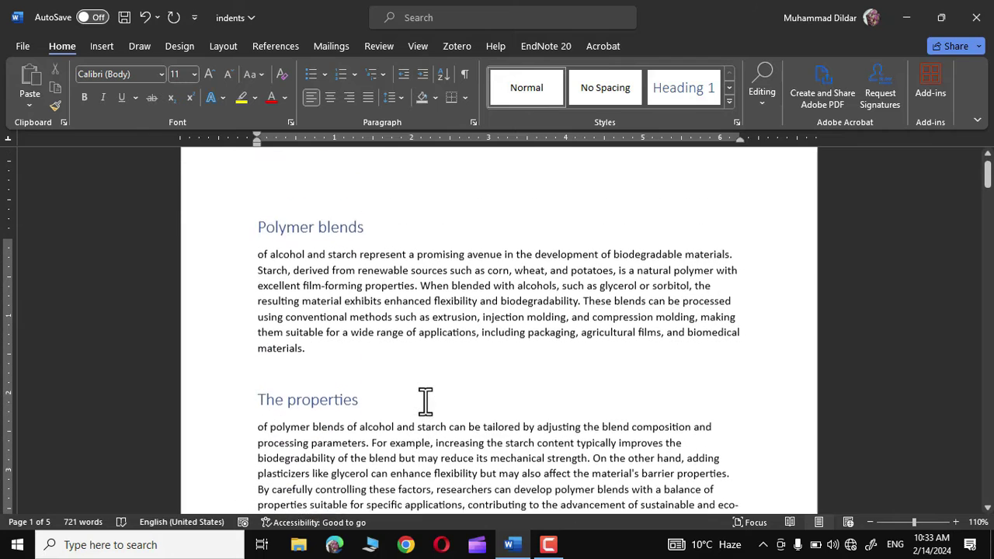
{"action": "scroll", "coordinate": [425, 401], "scroll_direction": "up", "scroll_amount": 1}
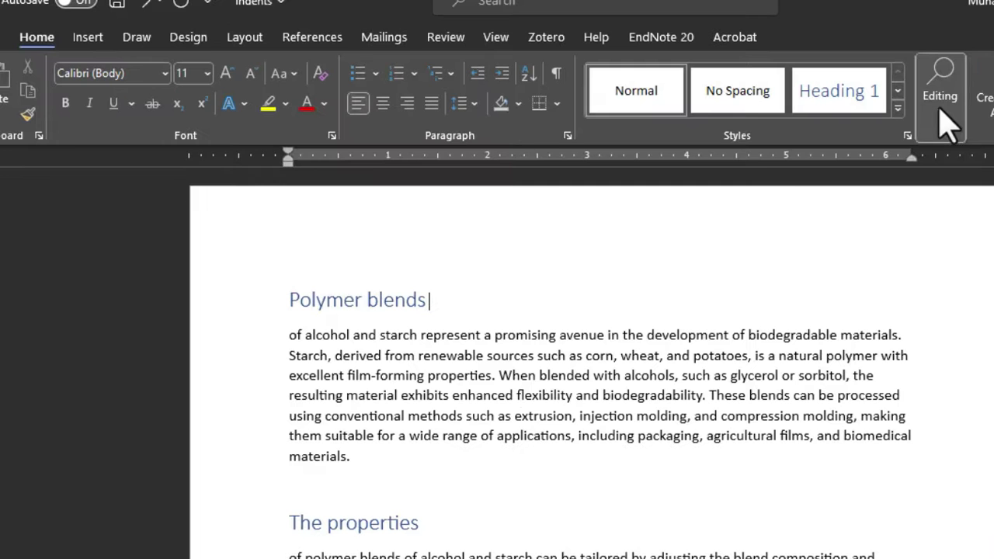
{"action": "left_click", "coordinate": [765, 105]}
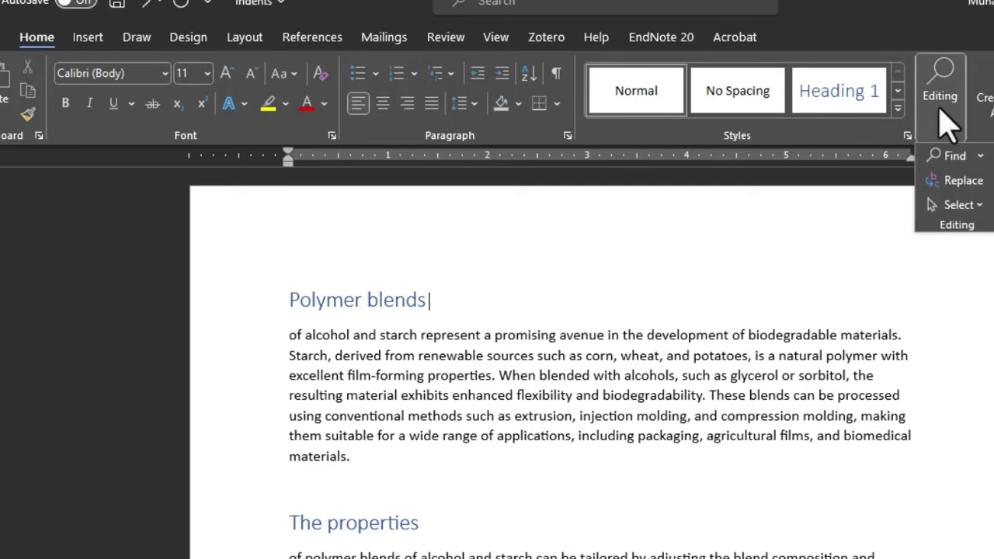
{"action": "left_click", "coordinate": [779, 175]}
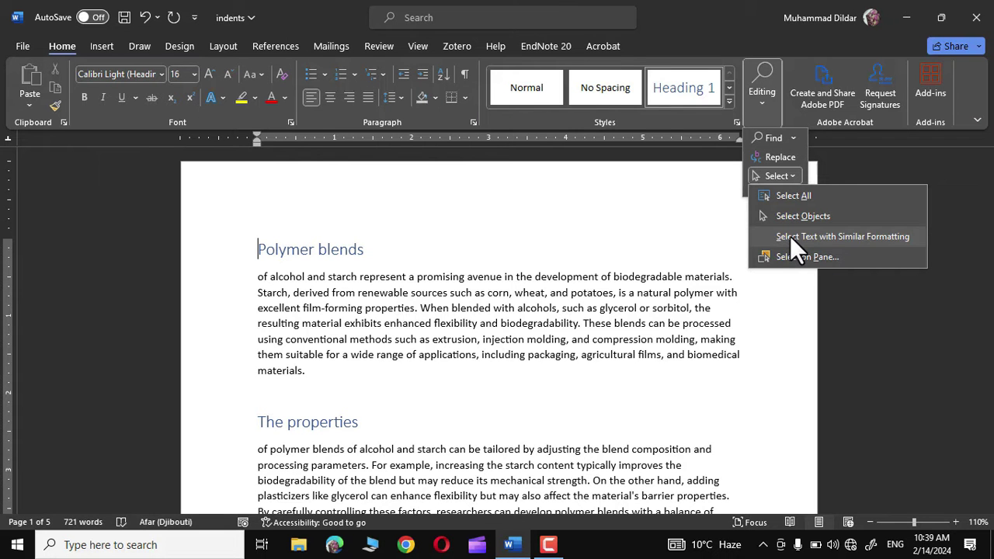
{"action": "left_click", "coordinate": [790, 236]}
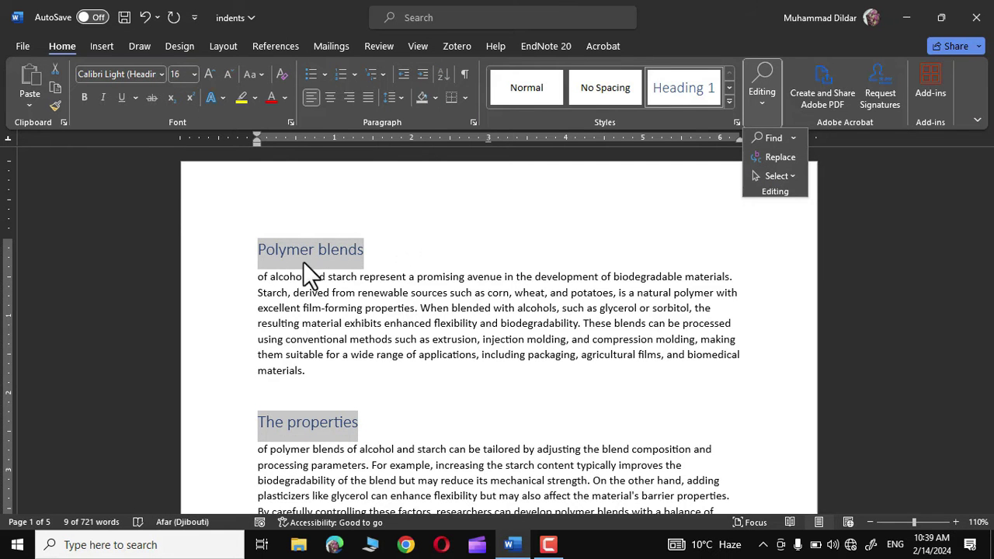
{"action": "scroll", "coordinate": [337, 419], "scroll_direction": "down", "scroll_amount": 5}
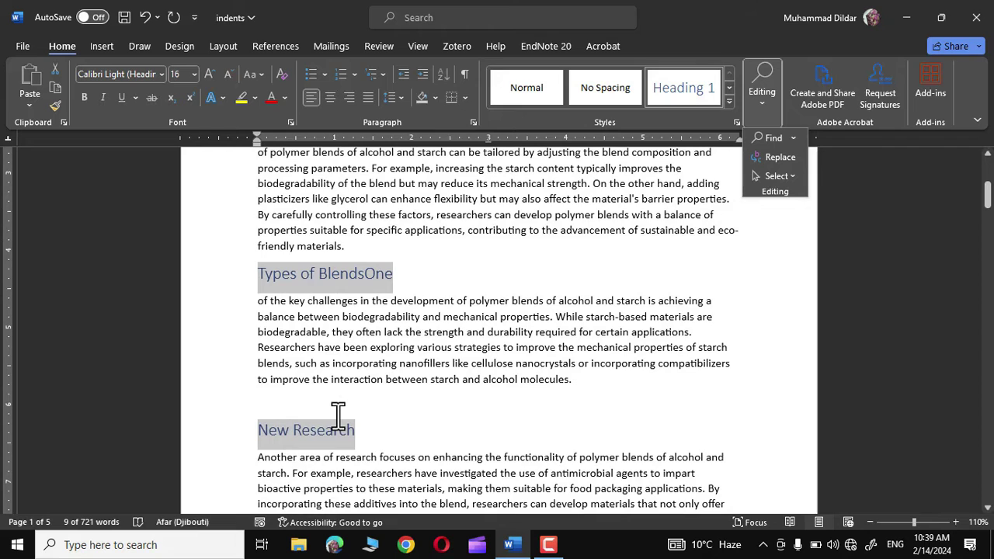
{"action": "scroll", "coordinate": [340, 416], "scroll_direction": "up", "scroll_amount": 5}
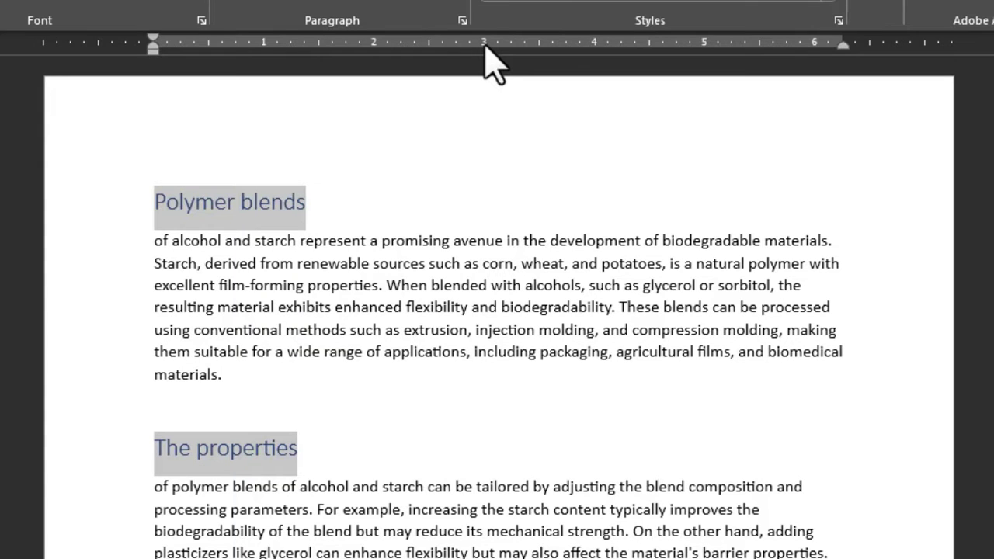
Step: Place a center tab stop at 3 inches for all selected headings and clear the selection
{"action": "scroll", "coordinate": [491, 62], "scroll_direction": "down", "scroll_amount": 5}
{"action": "scroll", "coordinate": [555, 93], "scroll_direction": "up", "scroll_amount": 5}
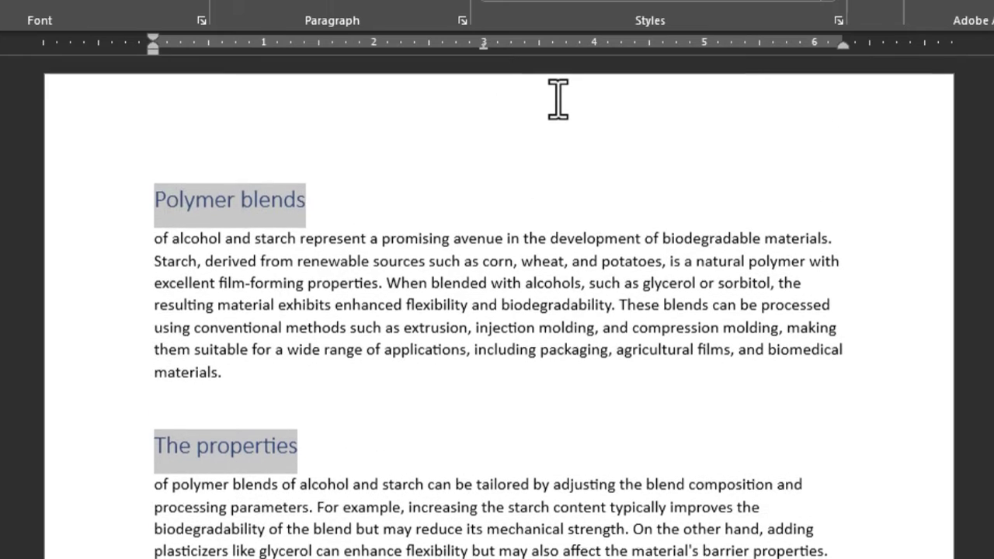
{"action": "left_click", "coordinate": [481, 149]}
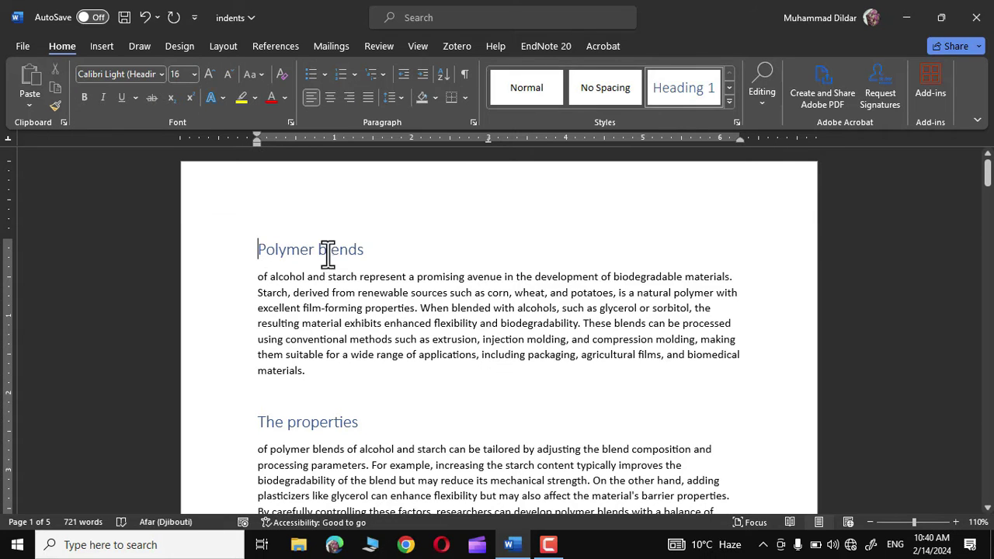
Step: Move the headings "Polymer blends", "The properties", "Types of BlendsOne" and "New Research" to the center tab stop at 3 inches
{"action": "key", "text": "ctrl+e"}
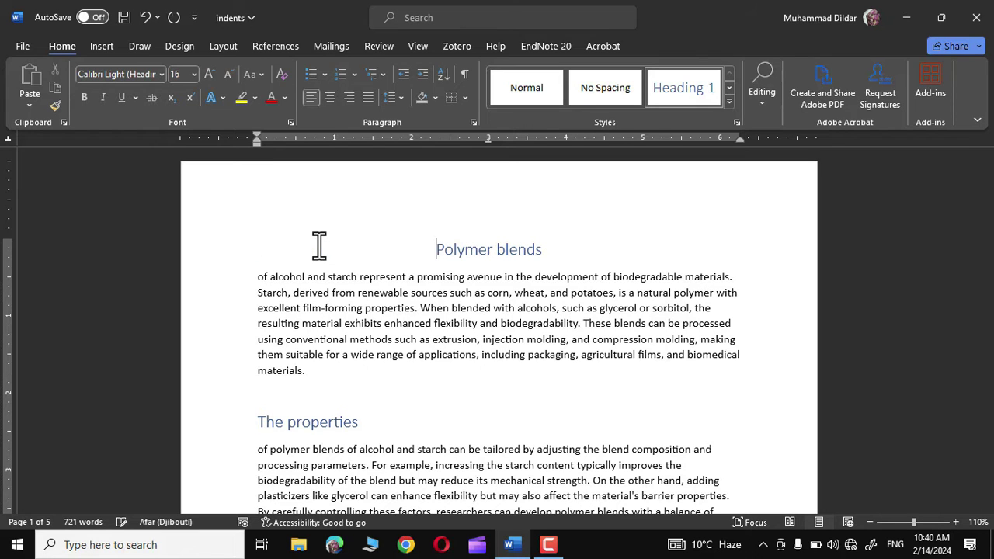
{"action": "left_click", "coordinate": [259, 422]}
{"action": "key", "text": "ctrl+e"}
{"action": "scroll", "coordinate": [492, 390], "scroll_direction": "down", "scroll_amount": 3}
{"action": "scroll", "coordinate": [491, 391], "scroll_direction": "down", "scroll_amount": 1}
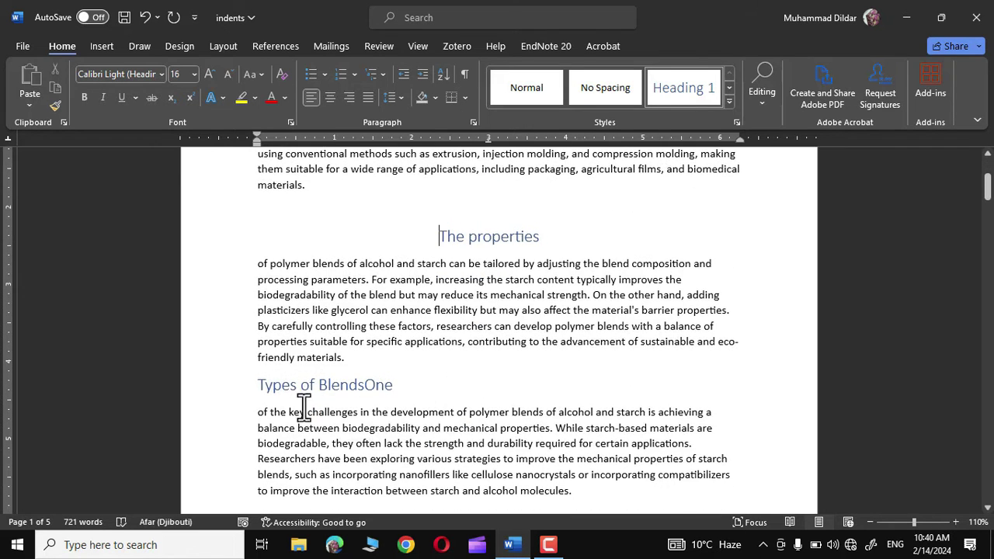
{"action": "left_click", "coordinate": [262, 386]}
{"action": "key", "text": "ctrl+e"}
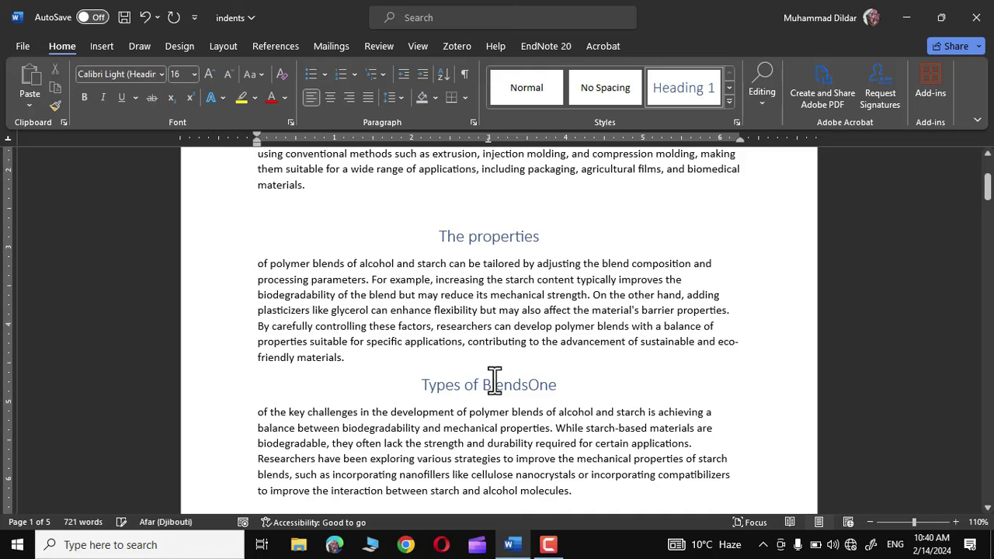
{"action": "scroll", "coordinate": [412, 377], "scroll_direction": "down", "scroll_amount": 5}
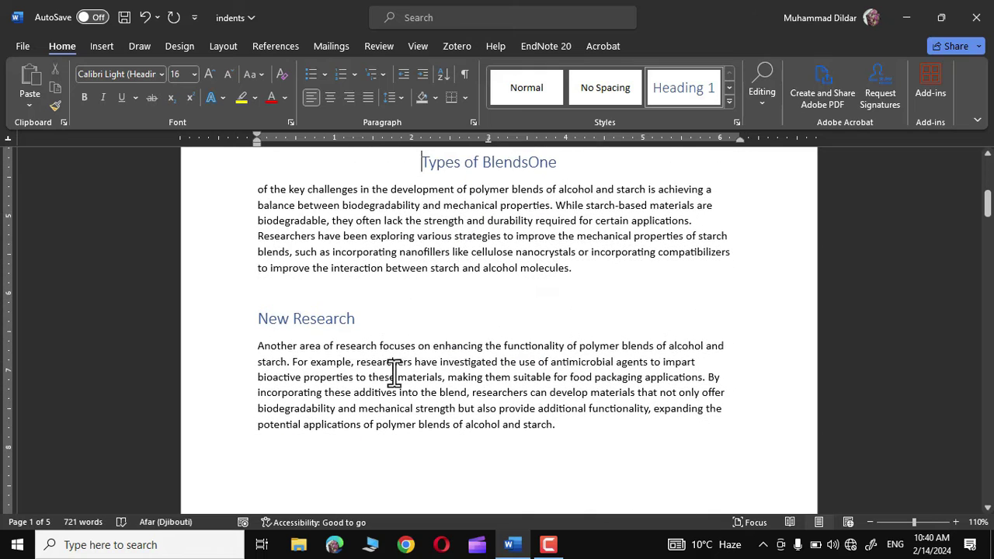
{"action": "left_click", "coordinate": [259, 318]}
{"action": "key", "text": "ctrl+e"}
{"action": "scroll", "coordinate": [718, 349], "scroll_direction": "up", "scroll_amount": 9}
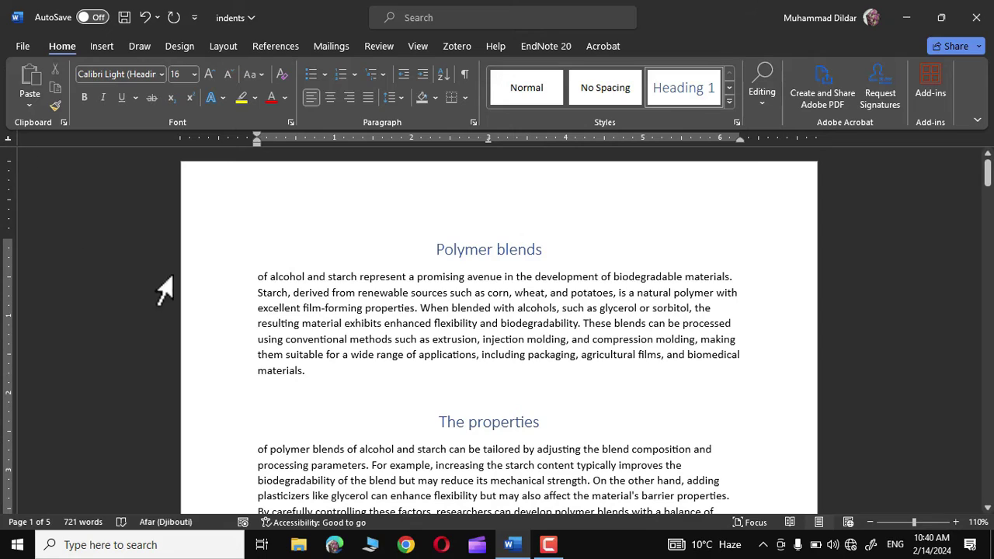
Step: Undo the centering of the headings and remove the center tab stop at 3 inches
{"action": "key", "text": "ctrl+z"}
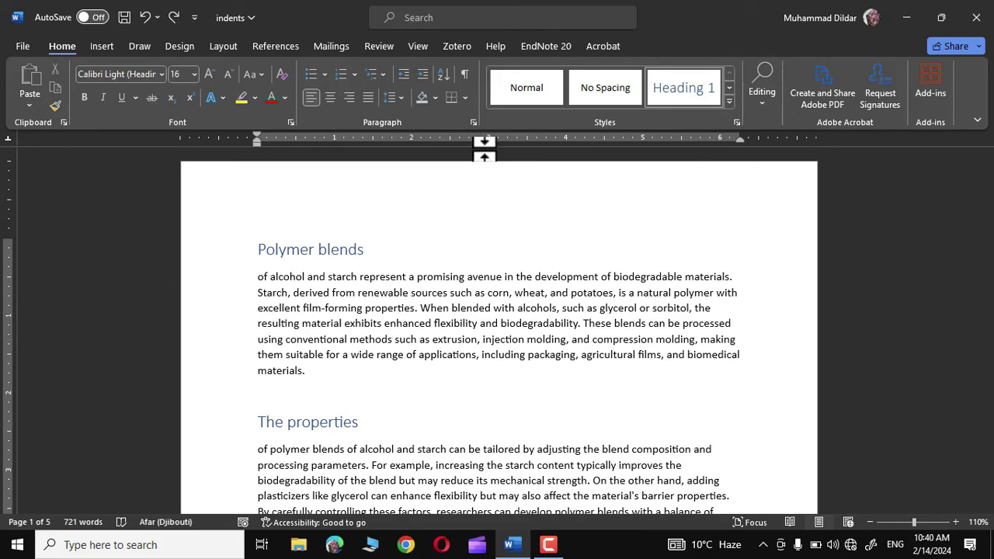
{"action": "left_click", "coordinate": [488, 140]}
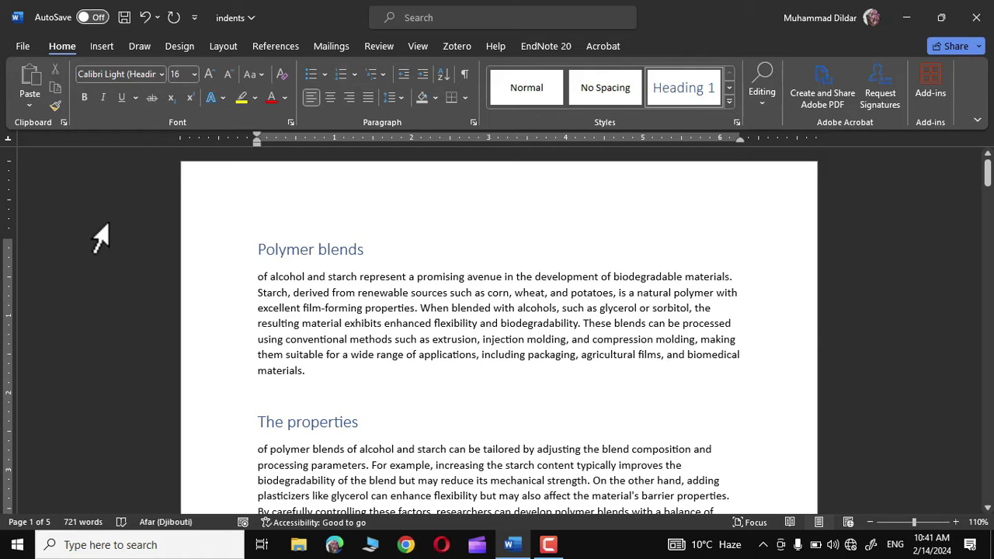
Step: Choose the Right Tab type and place a right tab stop at 4.5 inches on the ruler for the headings
{"action": "left_click", "coordinate": [8, 139]}
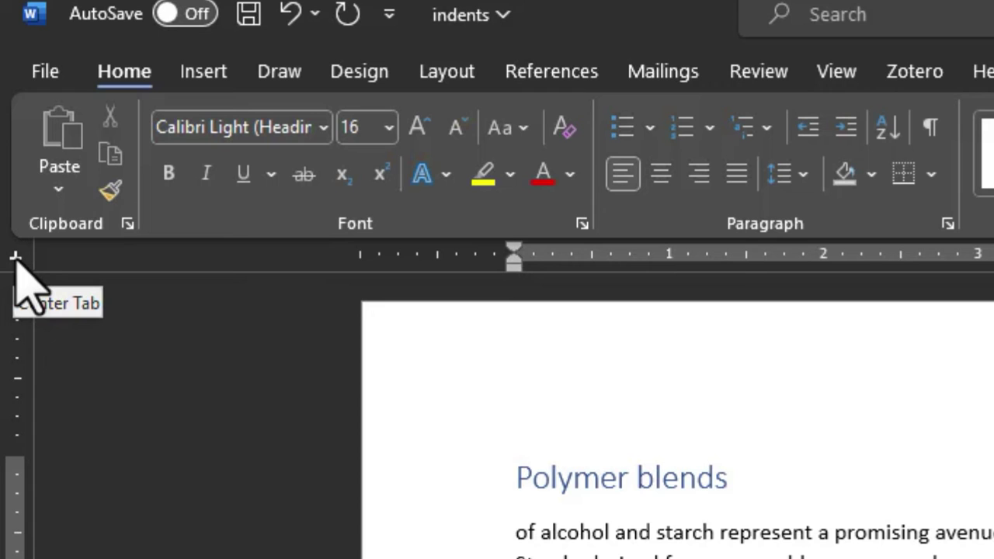
{"action": "left_click", "coordinate": [16, 256]}
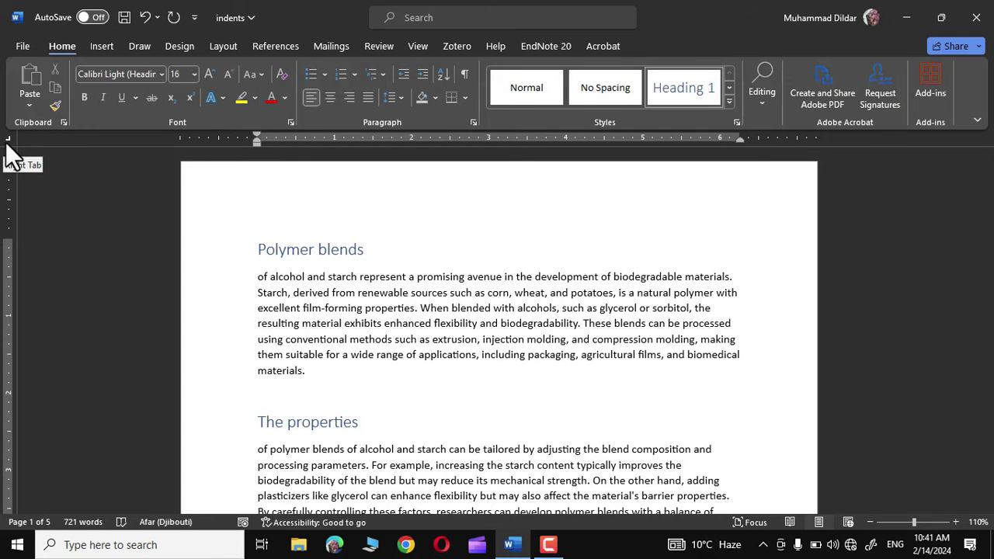
{"action": "scroll", "coordinate": [387, 287], "scroll_direction": "down", "scroll_amount": 15}
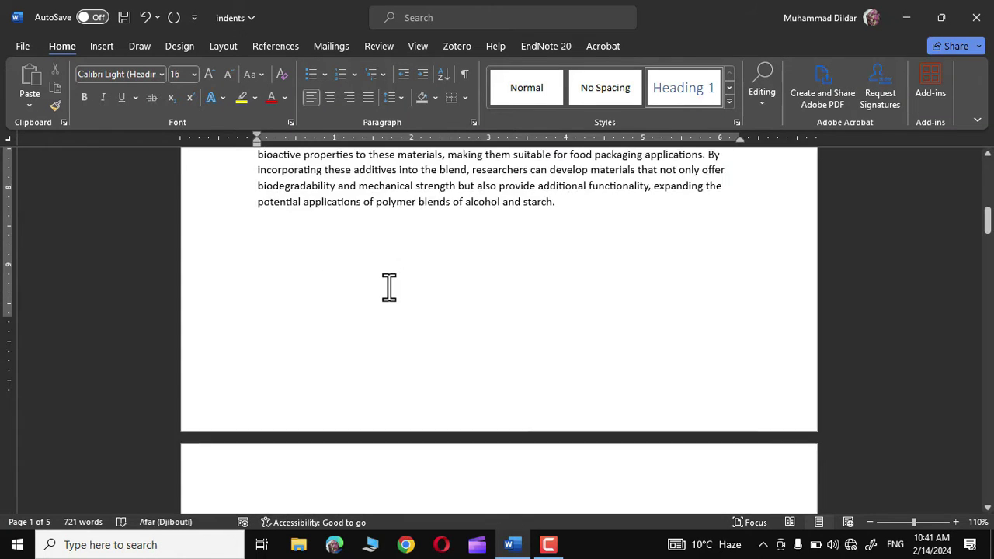
{"action": "scroll", "coordinate": [388, 287], "scroll_direction": "up", "scroll_amount": 8}
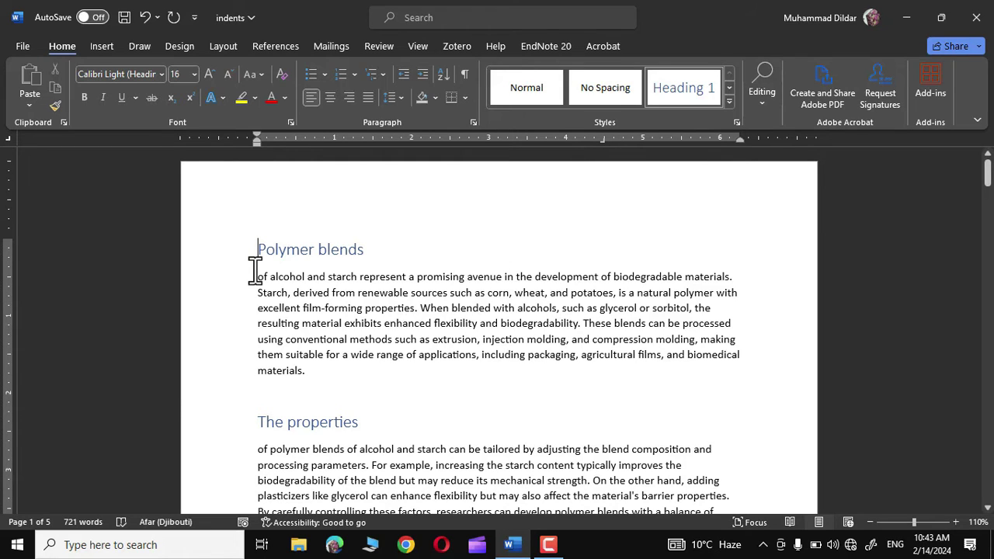
Step: Align the headings "Polymer blends" and "The properties" to the right tab stop at 4.5 inches
{"action": "key", "text": "ctrl+e"}
{"action": "left_click", "coordinate": [261, 423]}
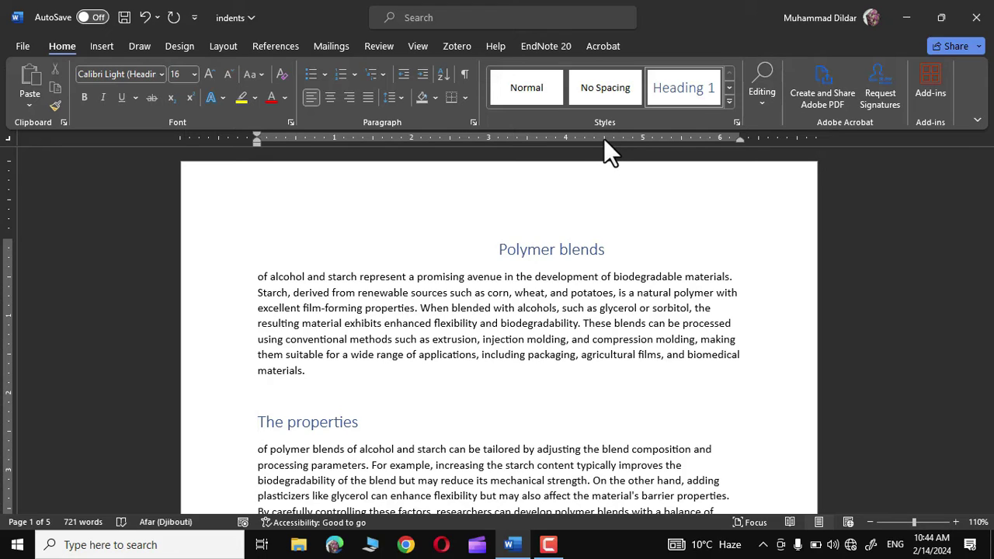
{"action": "key", "text": "ctrl+e"}
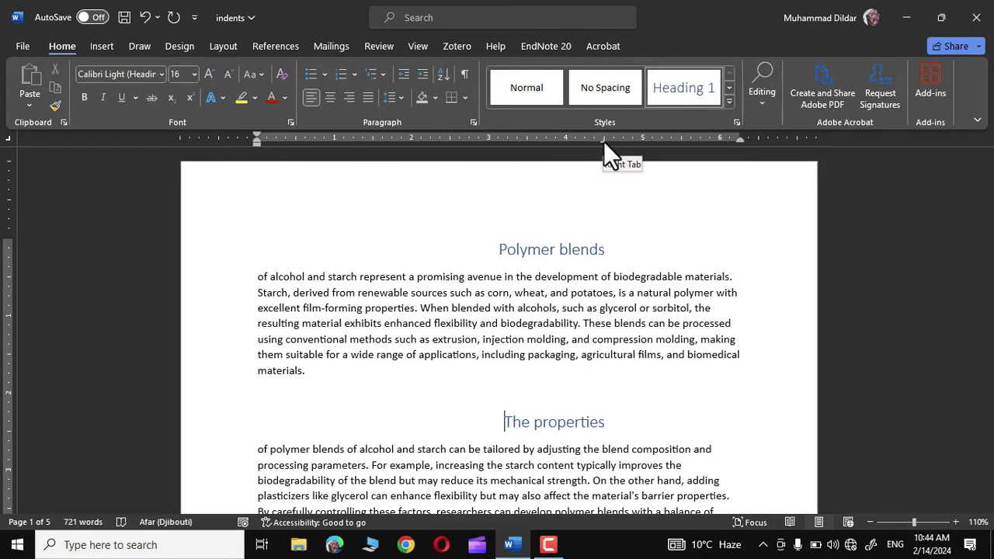
Step: Align the "Date" line on page 2 to the right tab stop at 4.5 inches and undo the change
{"action": "scroll", "coordinate": [575, 178], "scroll_direction": "down", "scroll_amount": 10}
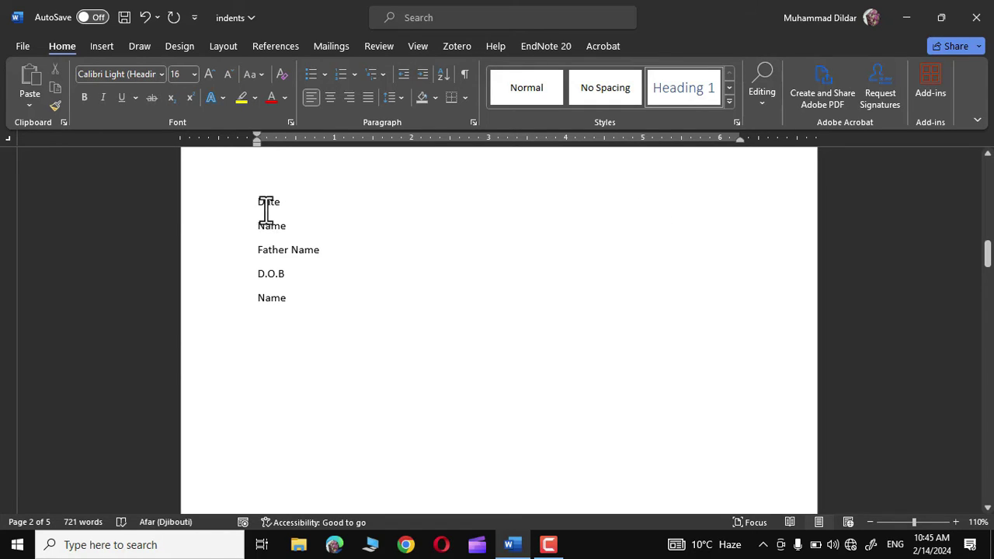
{"action": "left_click", "coordinate": [69, 184]}
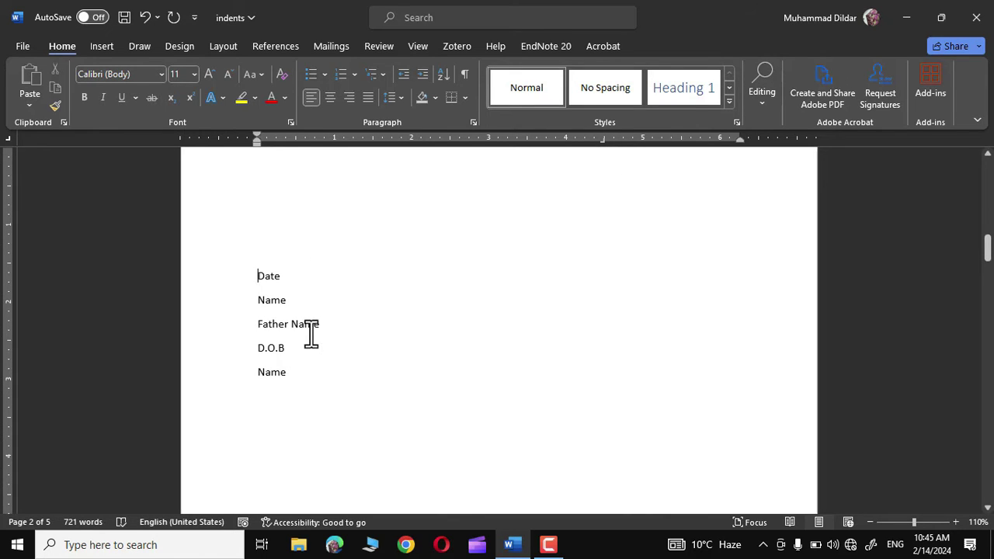
{"action": "key", "text": "Tab"}
{"action": "left_click", "coordinate": [609, 278]}
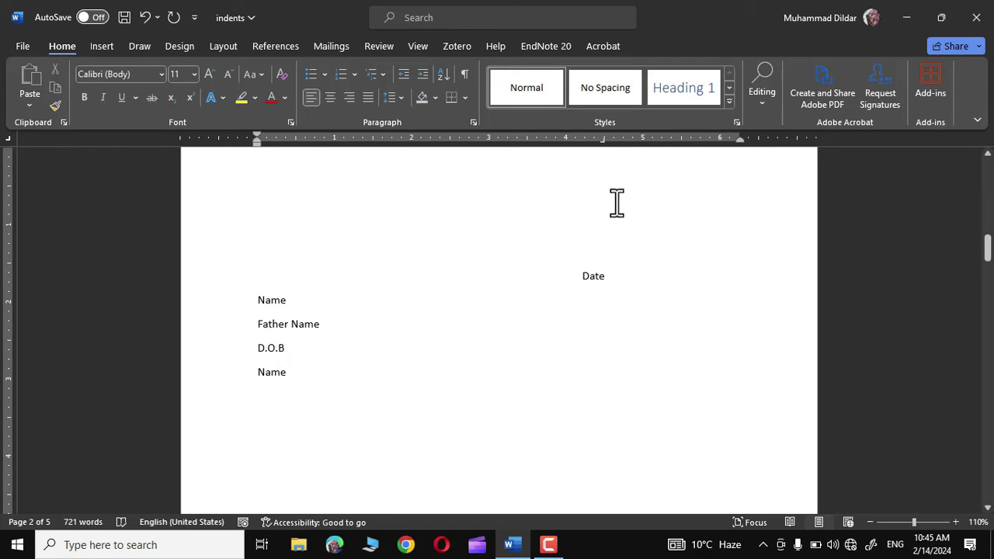
{"action": "key", "text": "ctrl+z"}
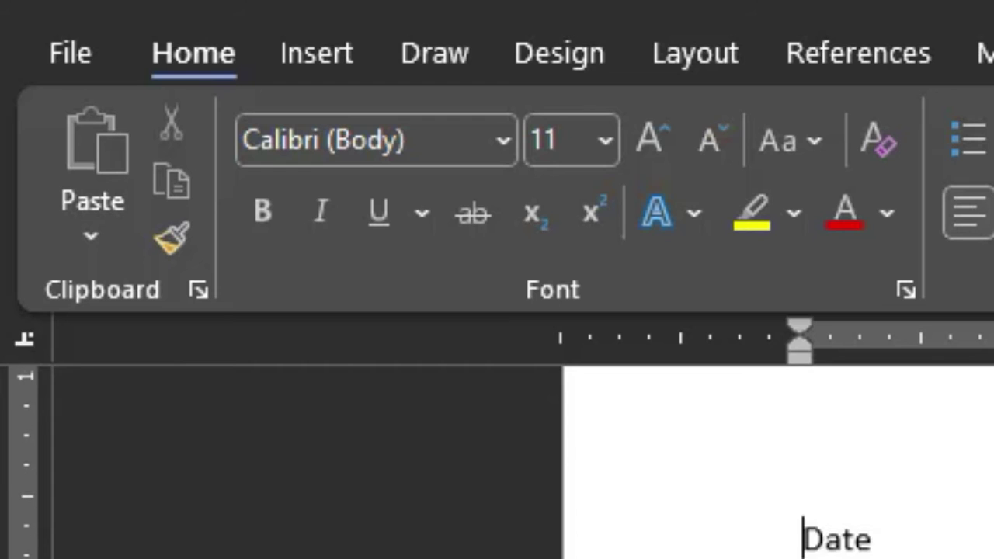
{"action": "key", "text": "ctrl+z"}
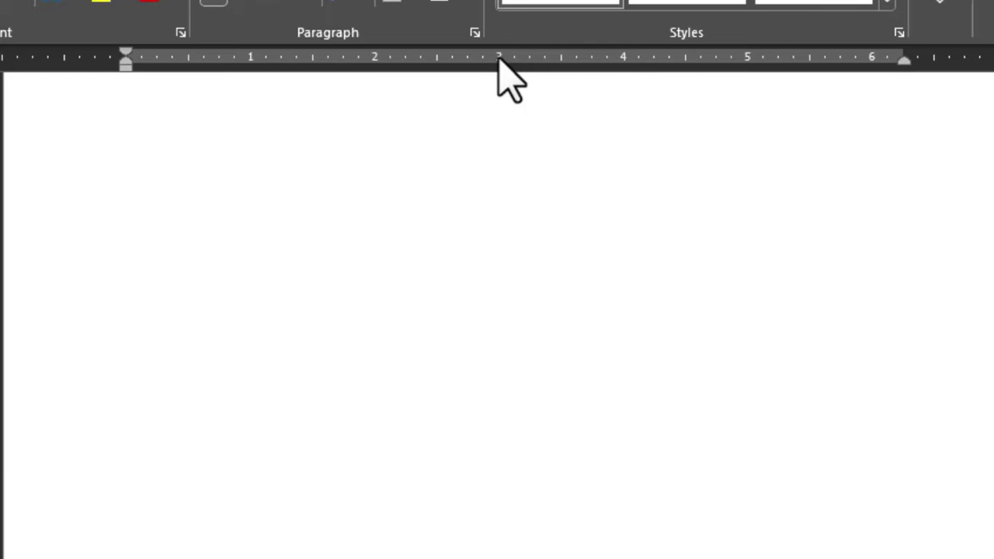
Step: Place a decimal tab stop at 3 inches and enter 1.3, 12.3, 123.4 and 12345.56 aligned to it on separate lines
{"action": "left_click", "coordinate": [499, 59]}
{"action": "type", "text": "1.3"}
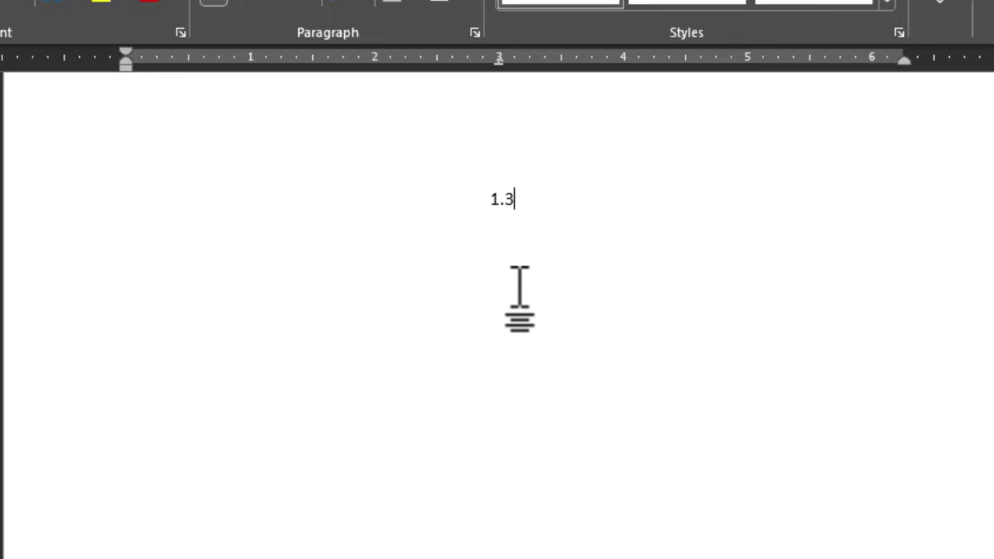
{"action": "key", "text": "Return"}
{"action": "key", "text": "Tab"}
{"action": "type", "text": "12.3"}
{"action": "key", "text": "Return"}
{"action": "key", "text": "Tab"}
{"action": "type", "text": "123.4"}
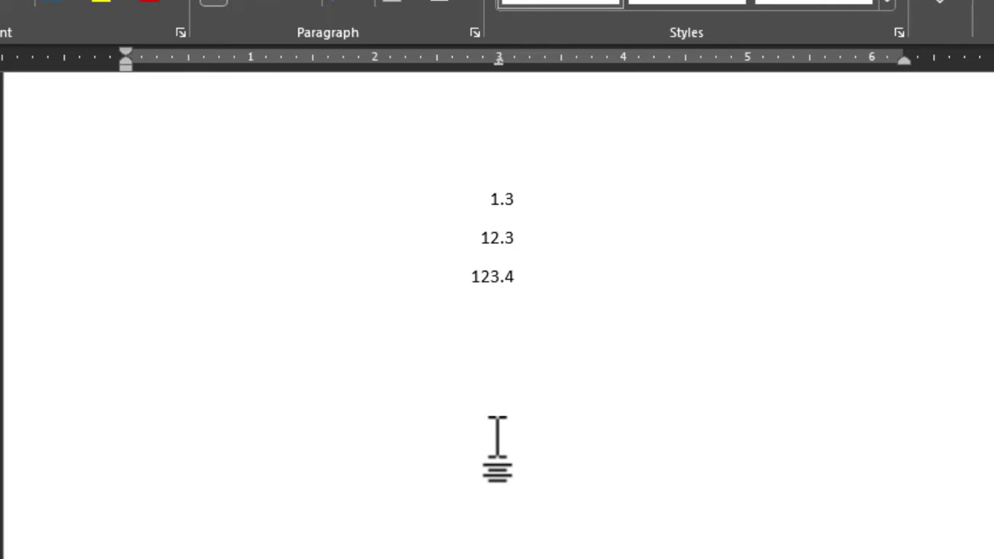
{"action": "key", "text": "Tab"}
{"action": "type", "text": "12345.56"}
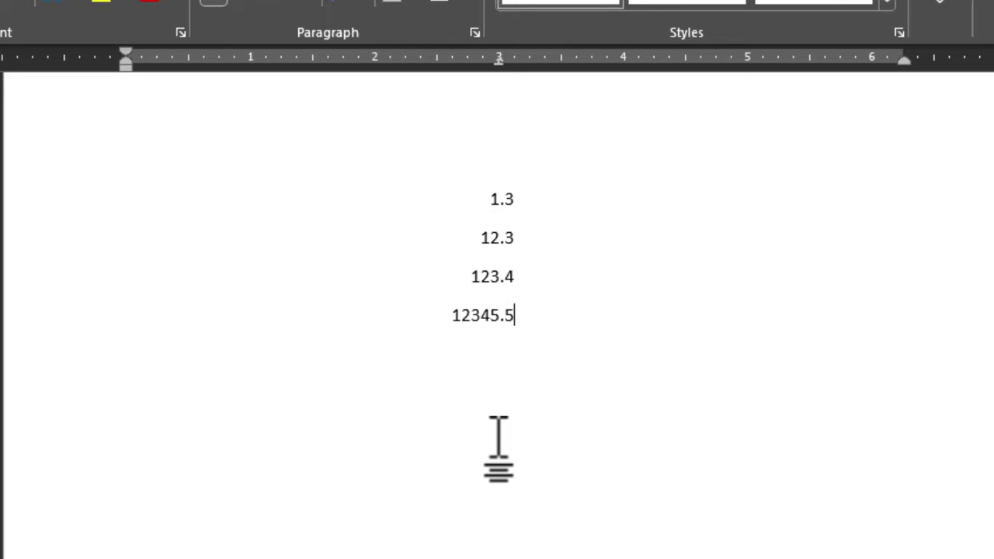
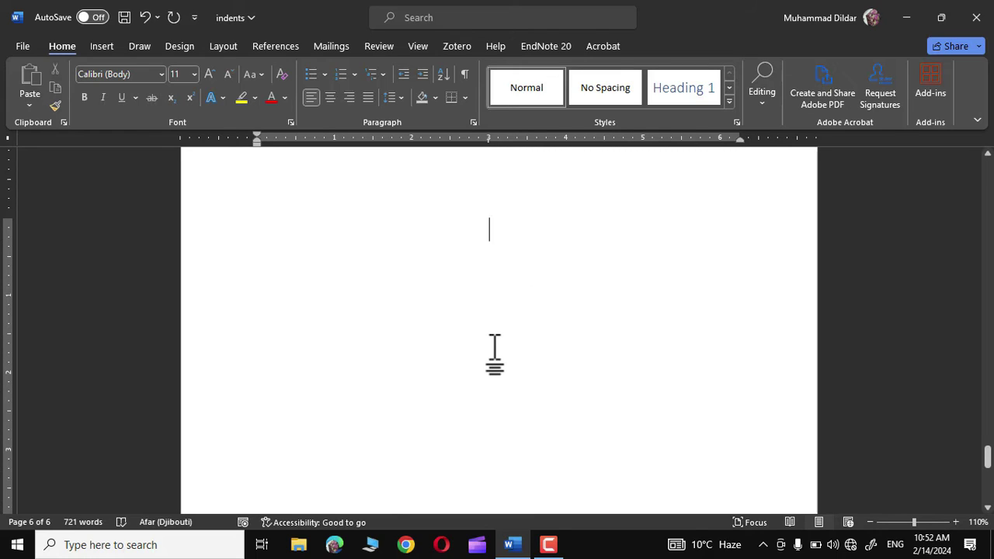
Step: Enter Phylum, Class, Order, Genus and Family on separate indented lines beside the bar tab at 3 inches
{"action": "type", "text": "Phylum"}
{"action": "key", "text": "Return"}
{"action": "type", "text": "Class"}
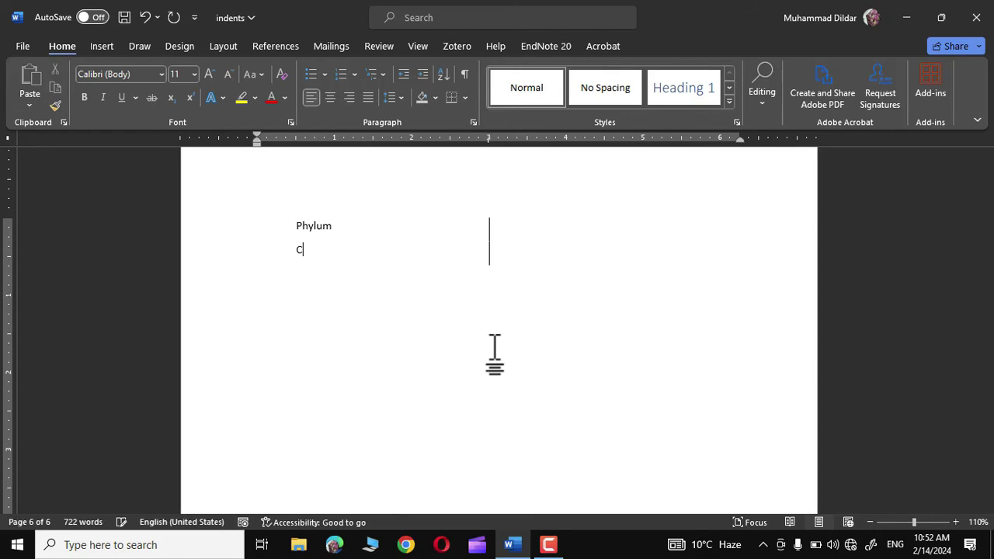
{"action": "key", "text": "Return"}
{"action": "type", "text": "order"}
{"action": "key", "text": "Return"}
{"action": "type", "text": "Genus"}
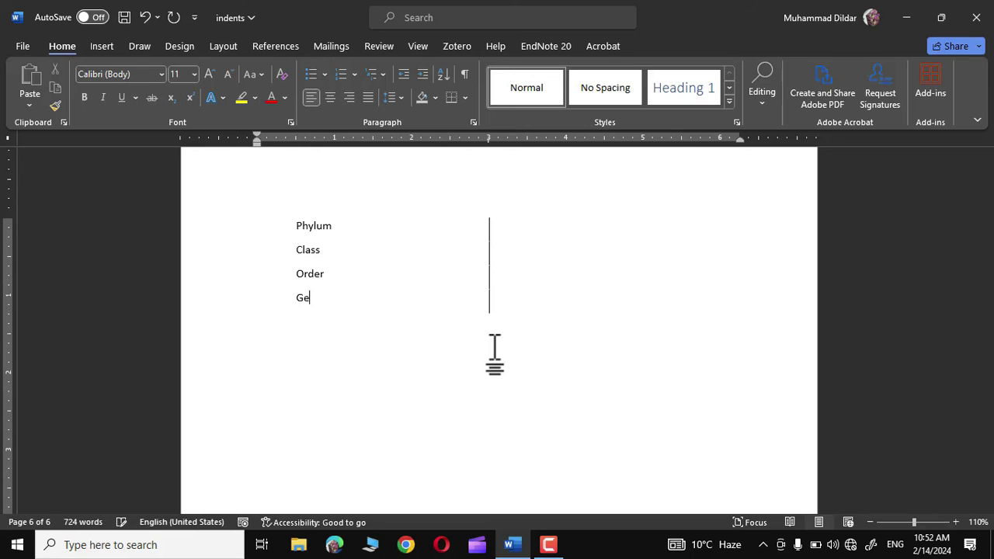
{"action": "key", "text": "Return"}
{"action": "type", "text": "Family"}
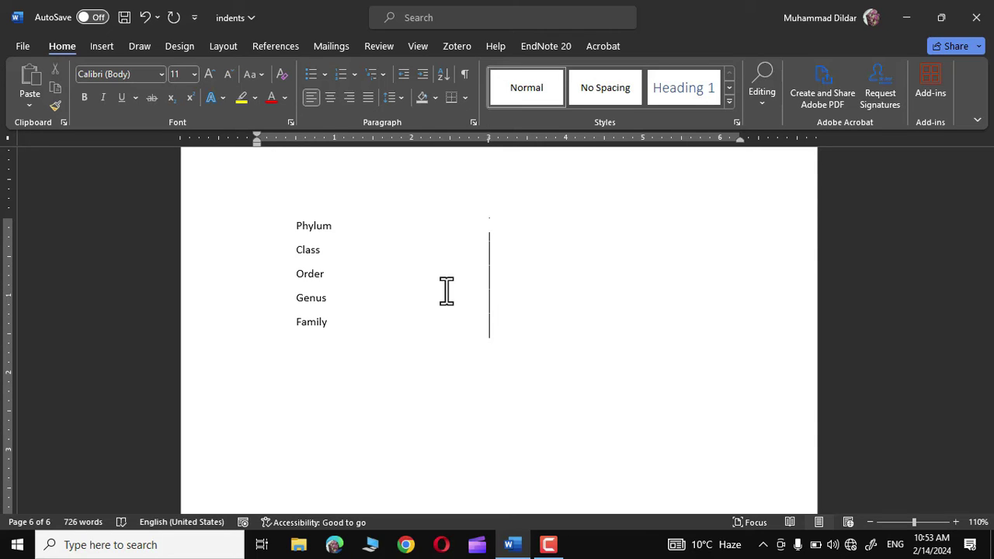
Step: Enter "chordate" beyond the vertical bar on the Phylum line and "Alligators" on a new line beneath it
{"action": "type", "text": "chordata"}
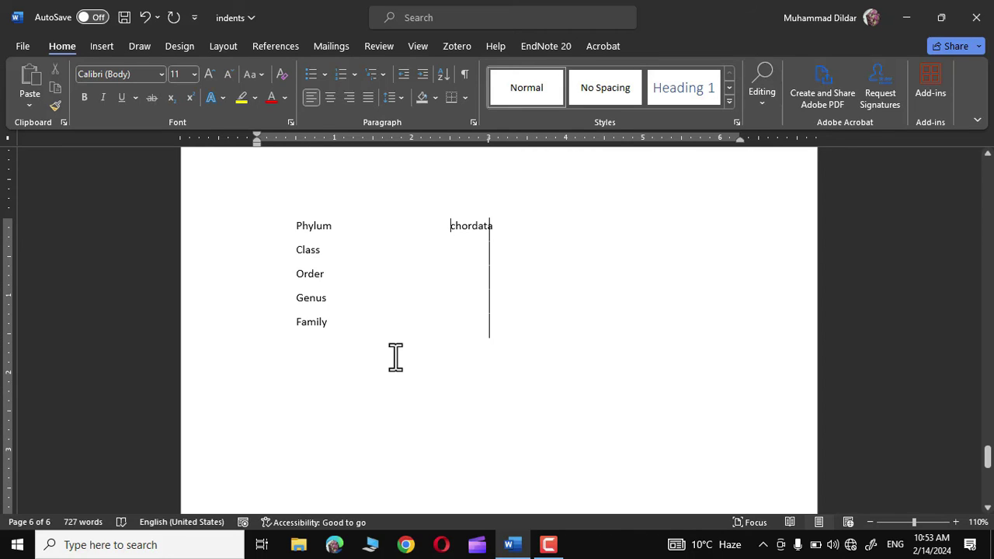
{"action": "key", "text": "Tab"}
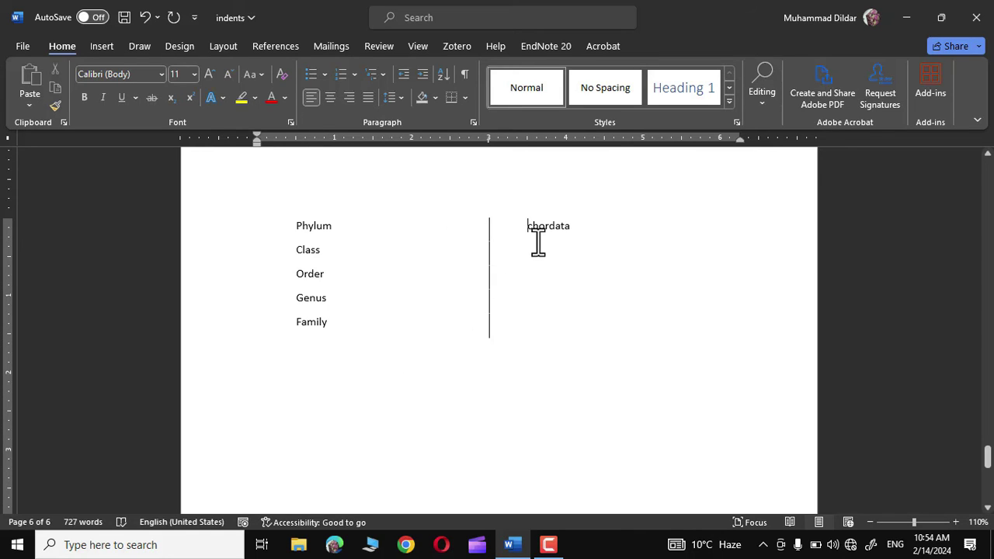
{"action": "key", "text": "Return"}
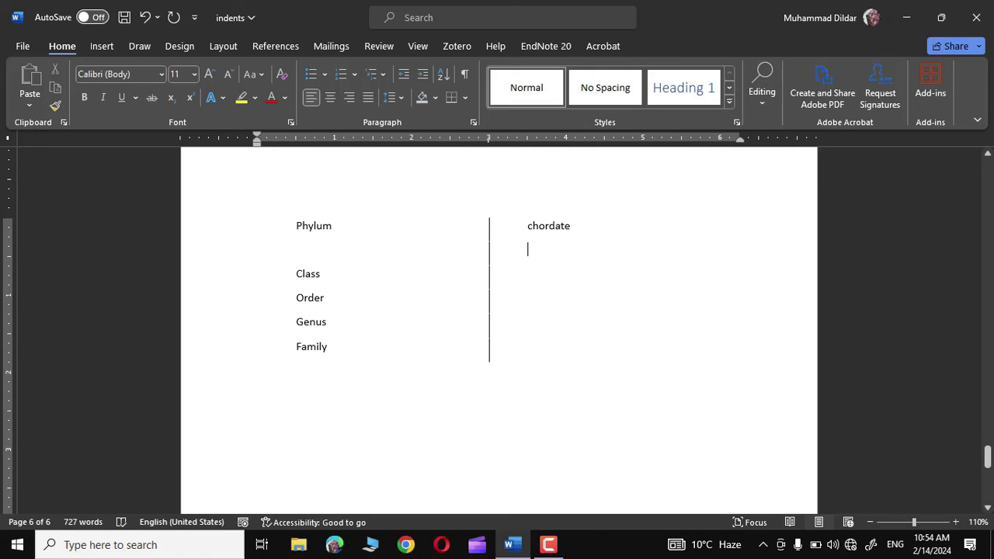
{"action": "type", "text": "Alligators"}
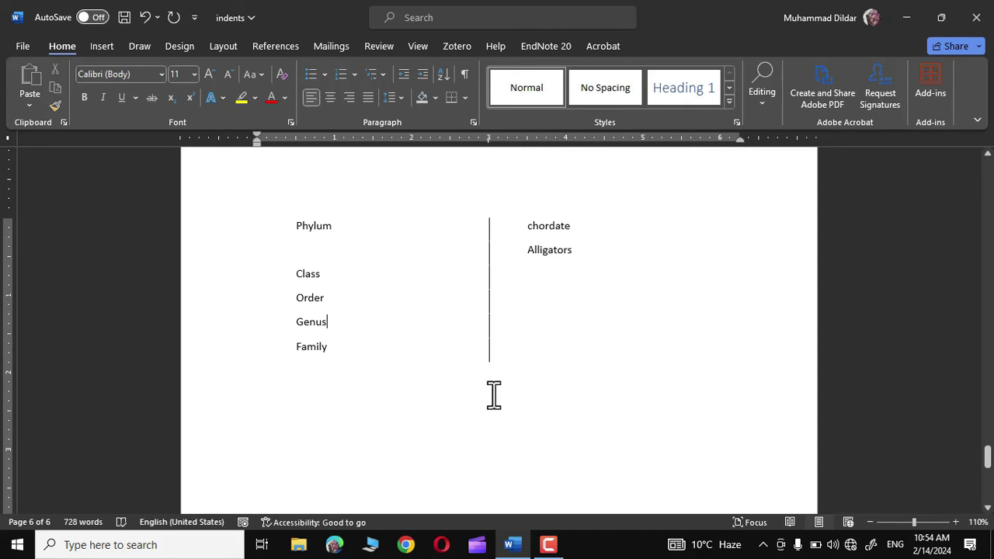
Step: Remove the bar tab from the Genus line and delete the whole classification list
{"action": "left_click", "coordinate": [488, 141]}
{"action": "key", "text": "ctrl+a"}
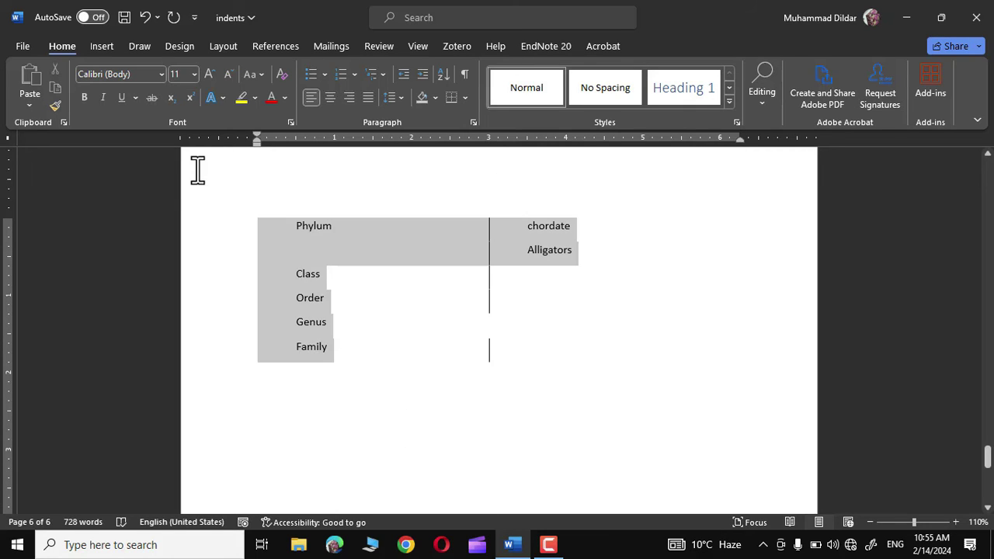
{"action": "key", "text": "Delete"}
Step: Apply a 0.5-inch first-line indent to the three letter paragraphs starting at "The absence of a bridge" and undo it
{"action": "key", "text": "ctrl+Home"}
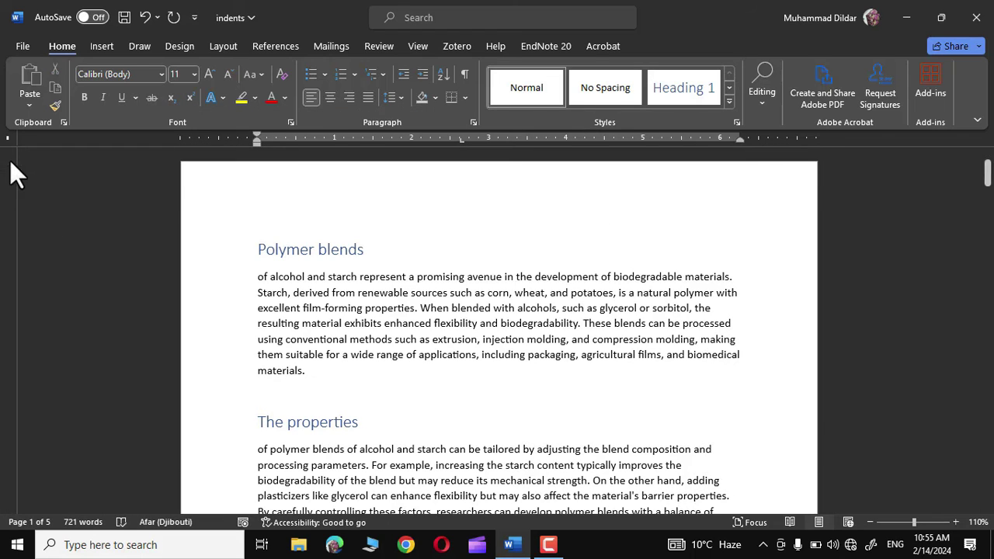
{"action": "left_click", "coordinate": [7, 137]}
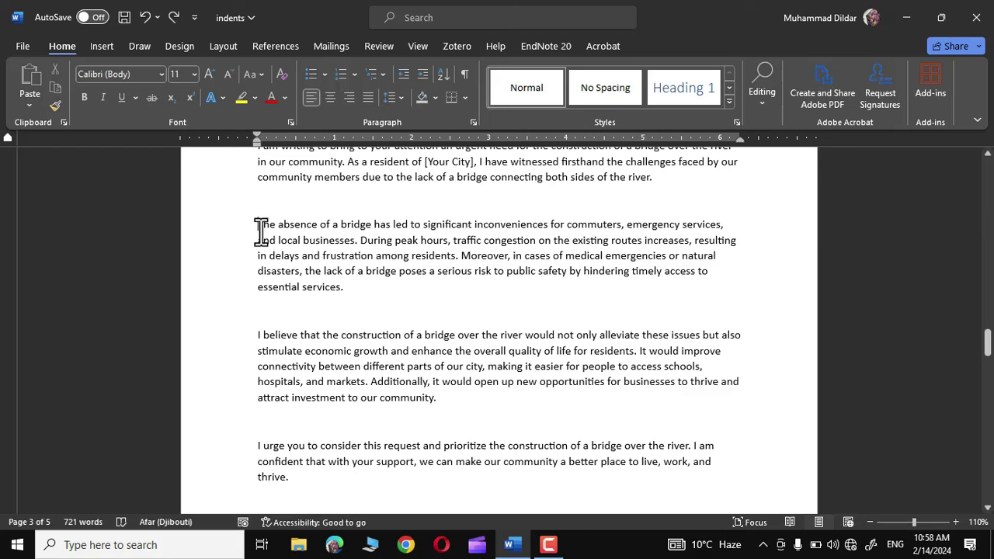
{"action": "left_click_drag", "start_coordinate": [259, 226], "coordinate": [570, 474]}
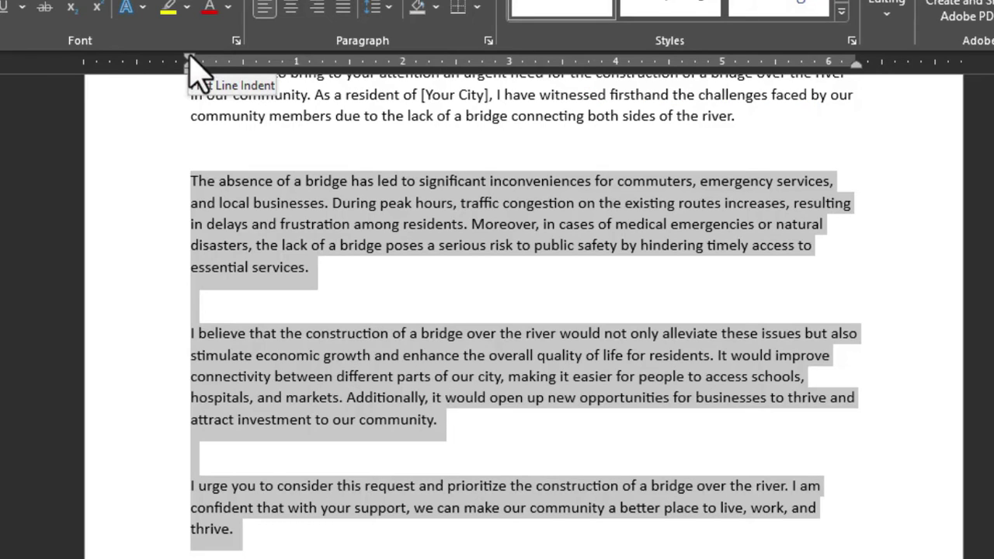
{"action": "left_click_drag", "start_coordinate": [192, 61], "coordinate": [244, 77]}
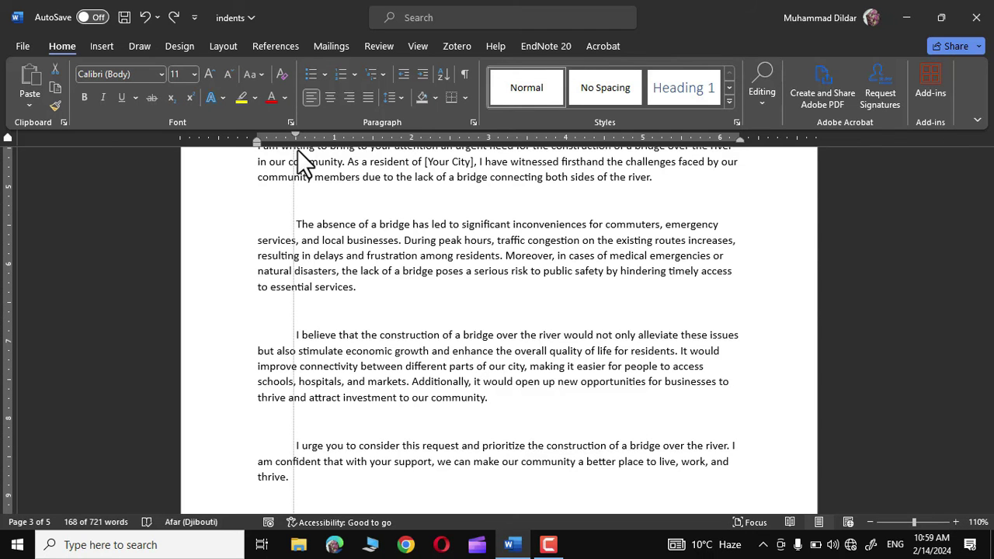
{"action": "left_click_drag", "start_coordinate": [297, 149], "coordinate": [300, 149]}
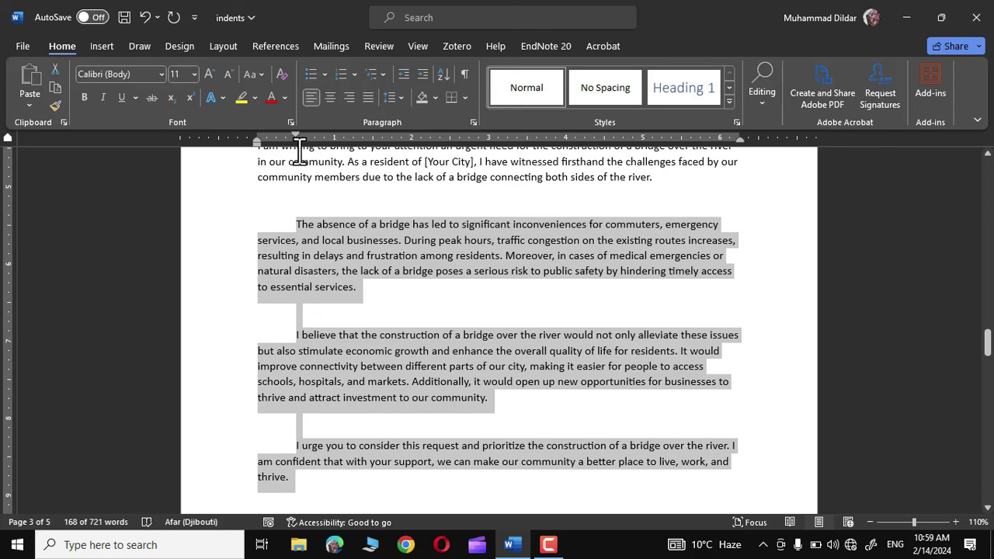
{"action": "left_click", "coordinate": [409, 288]}
{"action": "key", "text": "ctrl+z"}
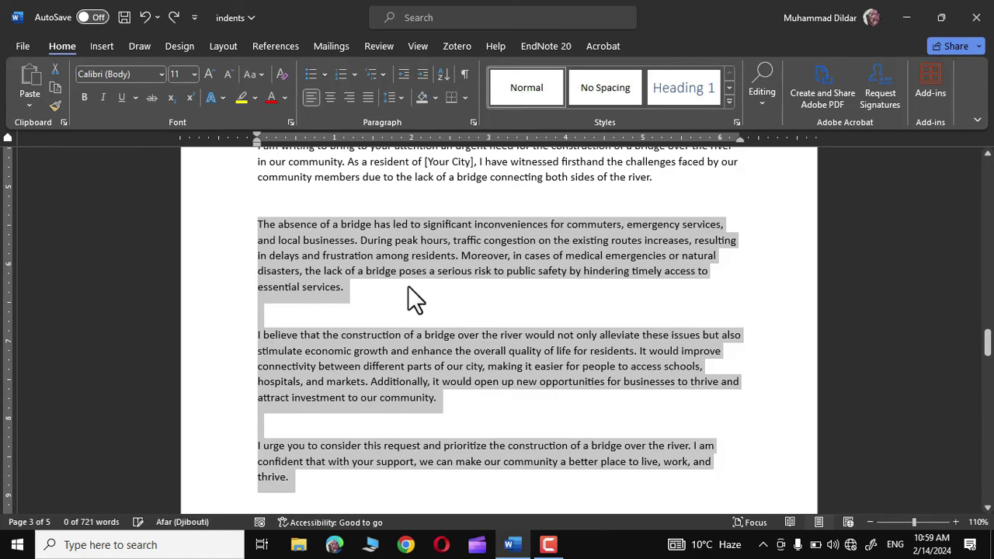
Step: Clear the paragraph selection and switch the ruler's tab selector to Hanging Indent
{"action": "left_click", "coordinate": [301, 248]}
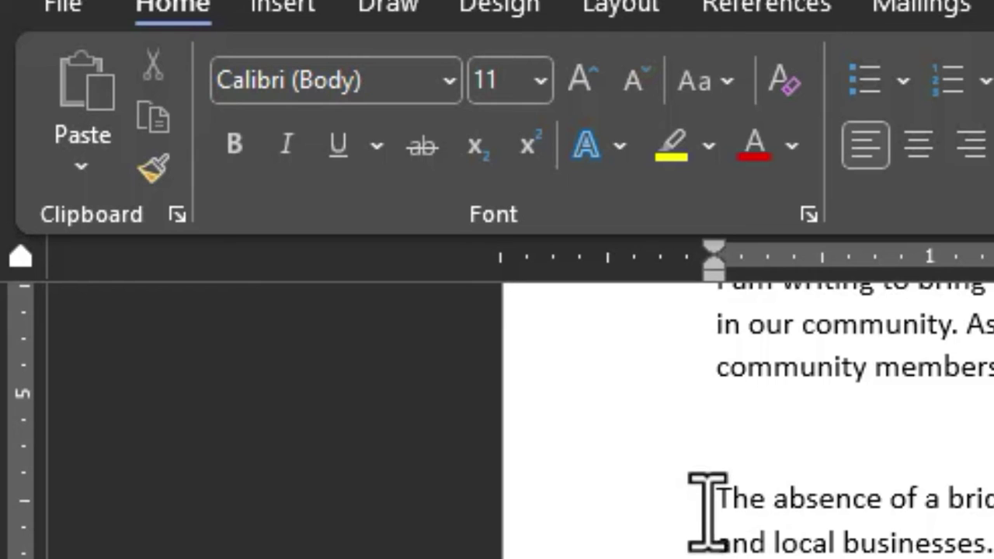
{"action": "left_click", "coordinate": [21, 257]}
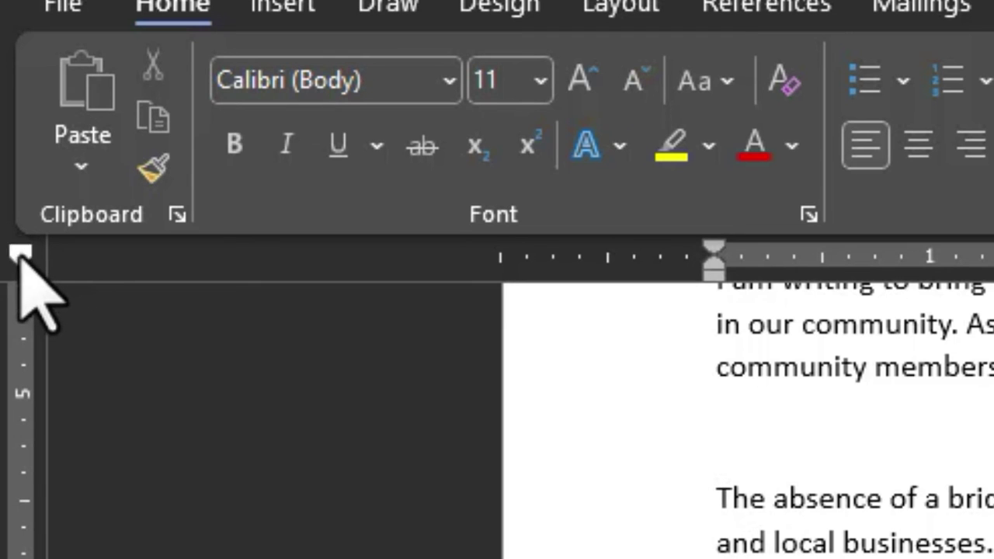
{"action": "left_click", "coordinate": [19, 257]}
{"action": "left_click", "coordinate": [18, 257]}
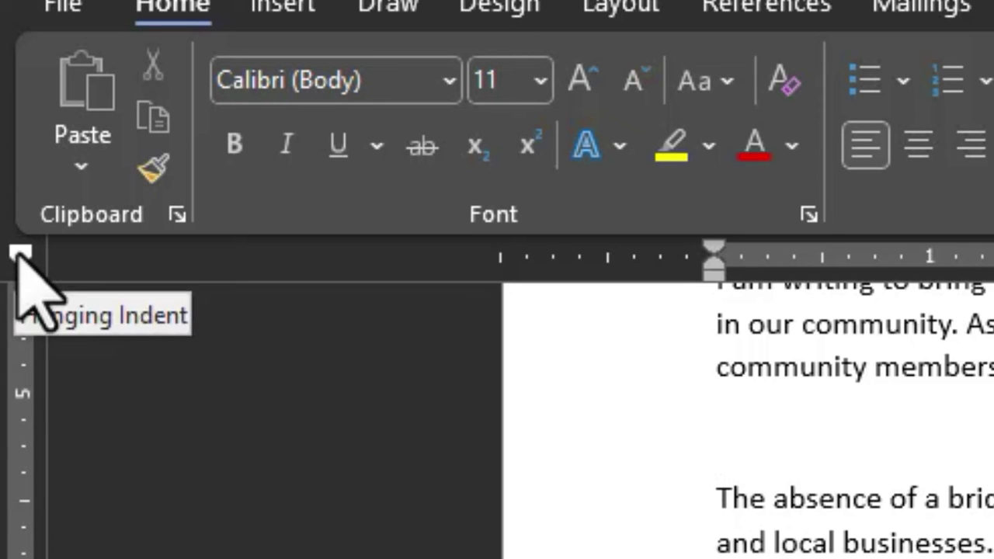
{"action": "left_click", "coordinate": [21, 257]}
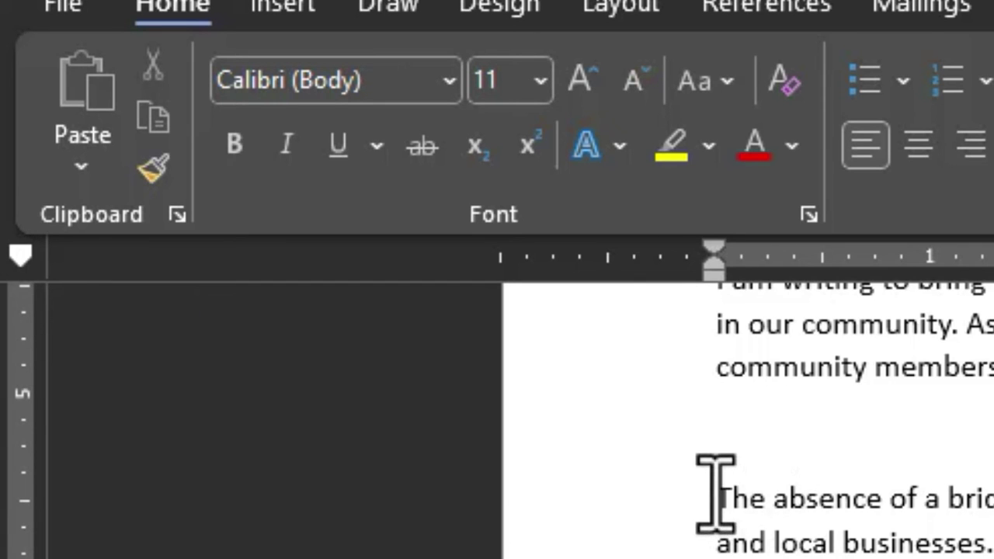
Step: Apply a 0.5-inch hanging indent on the ruler to the five numbered references
{"action": "scroll", "coordinate": [745, 420], "scroll_direction": "down", "scroll_amount": 3}
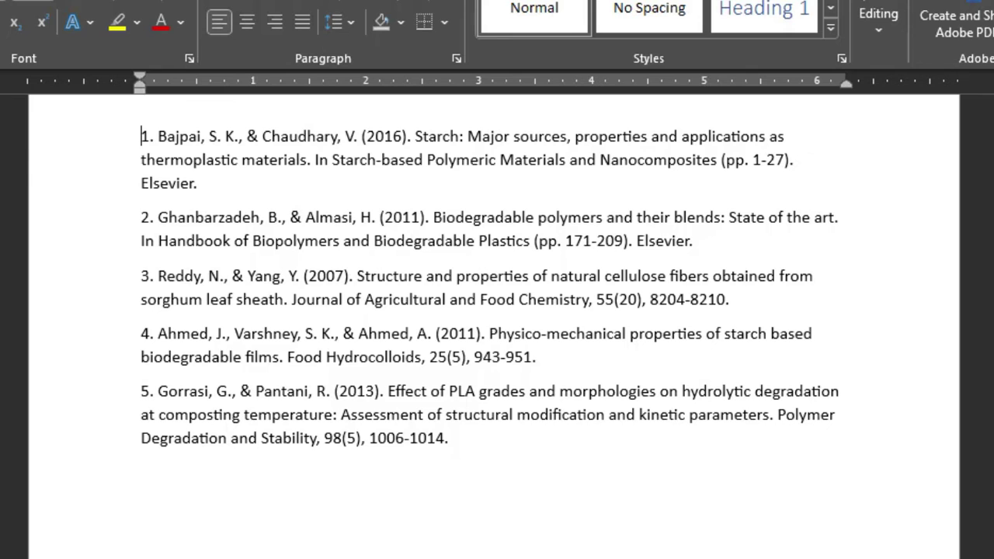
{"action": "triple_click", "coordinate": [141, 137]}
{"action": "left_click_drag", "start_coordinate": [223, 217], "coordinate": [454, 440]}
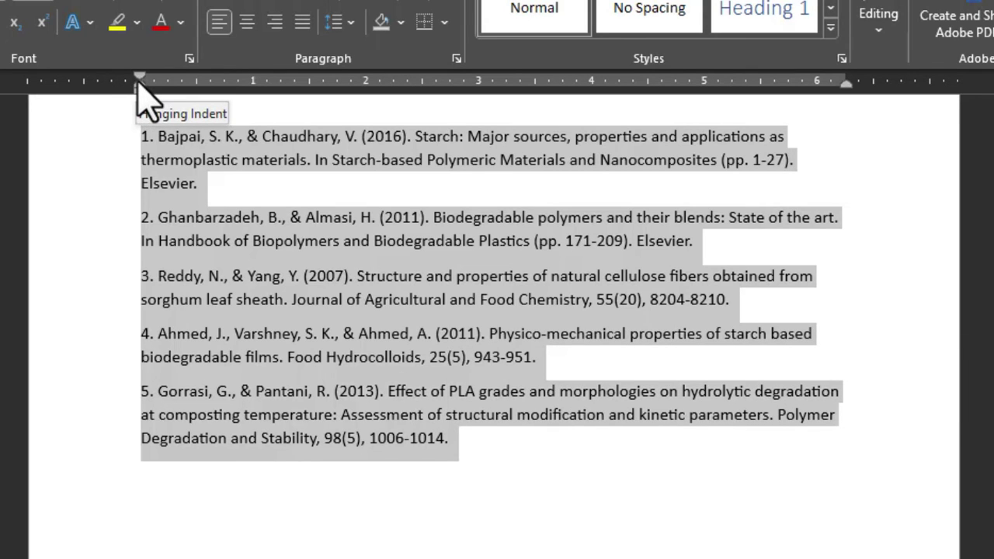
{"action": "left_click_drag", "start_coordinate": [139, 80], "coordinate": [199, 110]}
{"action": "left_click", "coordinate": [163, 140]}
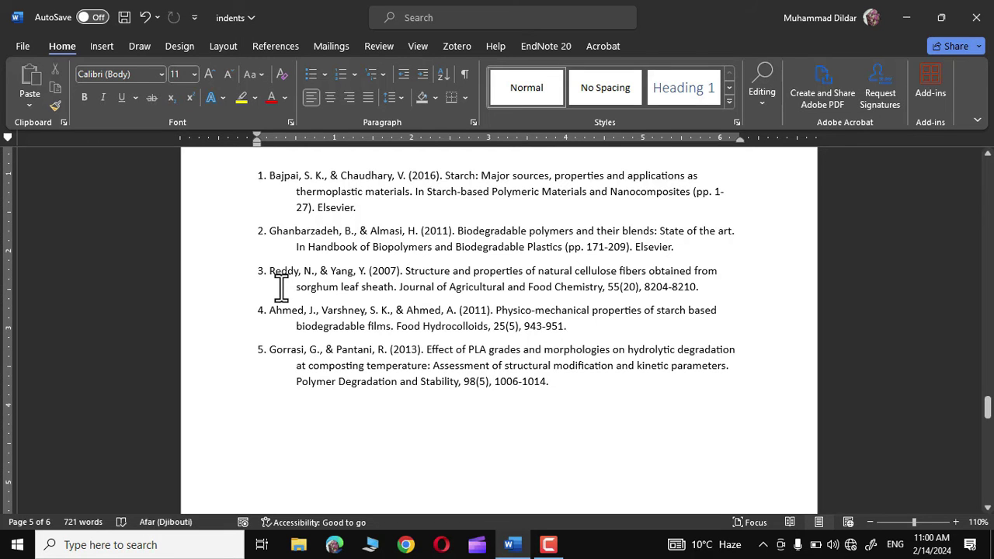
Step: Undo the references' hanging indent and switch the ruler's tab selector to Left Tab
{"action": "left_click", "coordinate": [7, 136]}
{"action": "key", "text": "ctrl+a"}
{"action": "key", "text": "ctrl+End"}
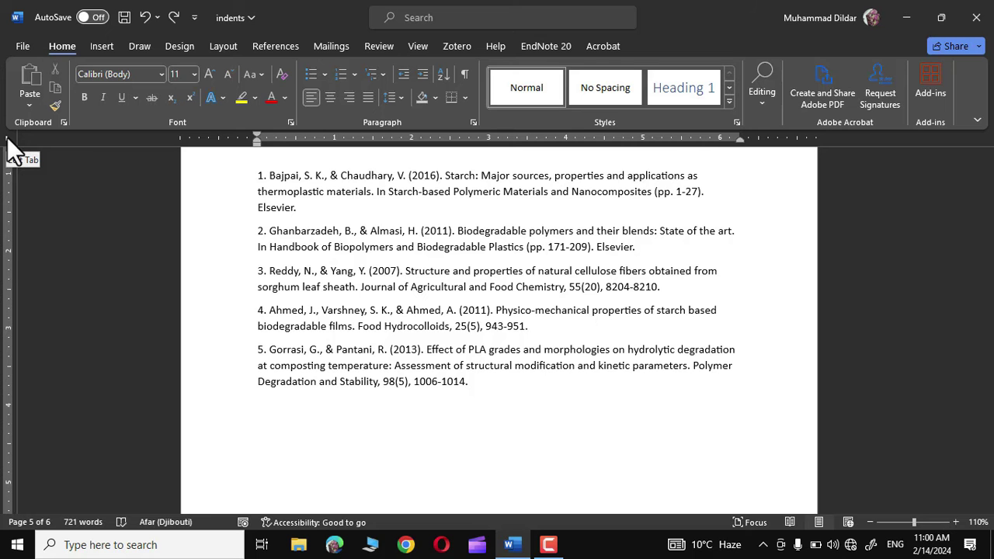
{"action": "left_click", "coordinate": [8, 142]}
Step: Examine the special indentation choices in the Paragraph settings for the first page and cancel the dialog
{"action": "scroll", "coordinate": [506, 255], "scroll_direction": "up", "scroll_amount": 20}
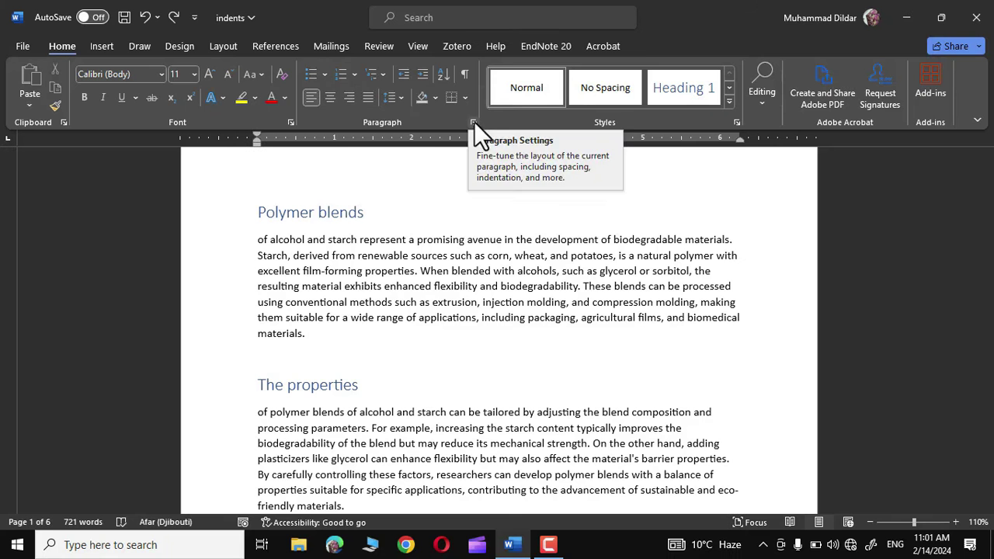
{"action": "left_click", "coordinate": [464, 167]}
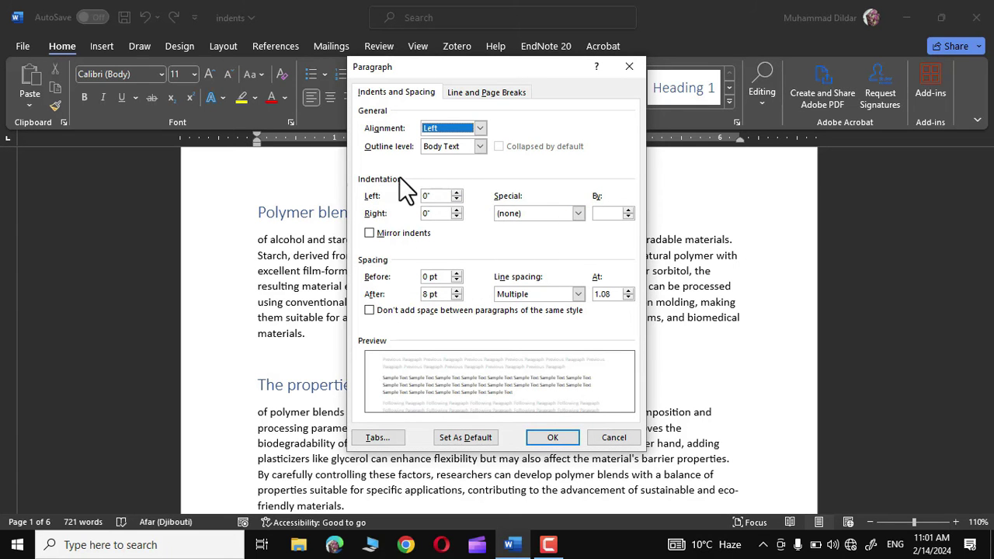
{"action": "left_click", "coordinate": [579, 213]}
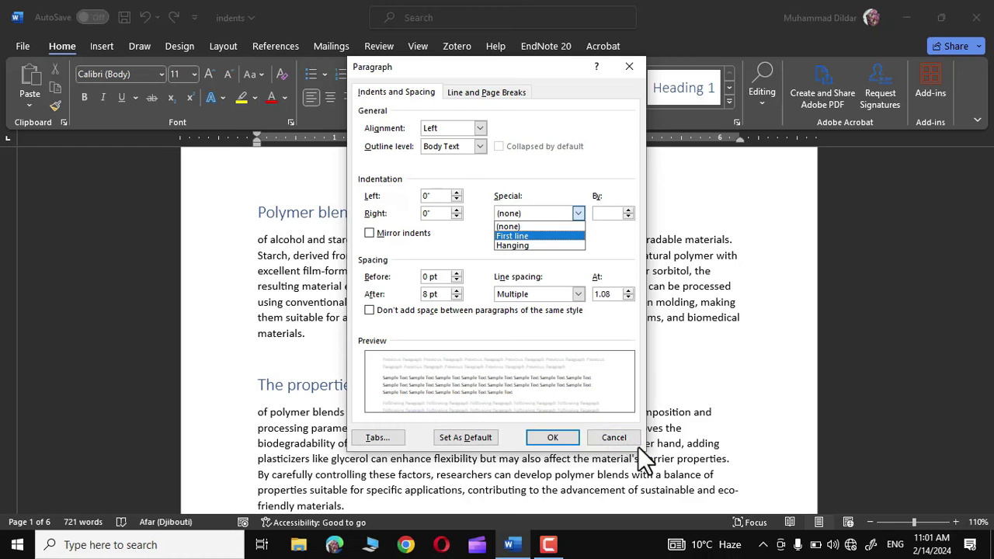
{"action": "left_click", "coordinate": [661, 490]}
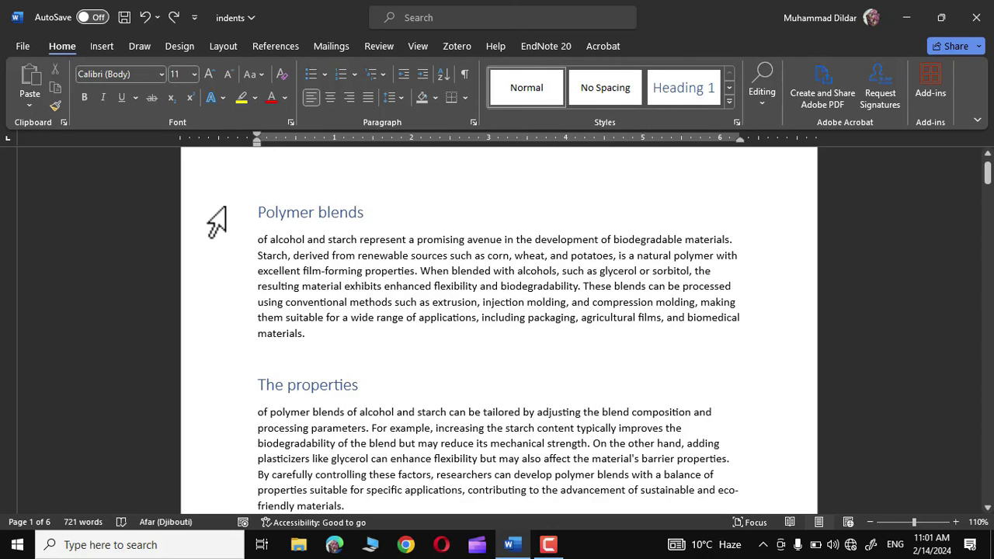
Step: Apply a 0.5-inch hanging indent to all sections from "Polymer blends" through "New Research" using the Paragraph settings
{"action": "left_click_drag", "start_coordinate": [233, 222], "coordinate": [270, 503]}
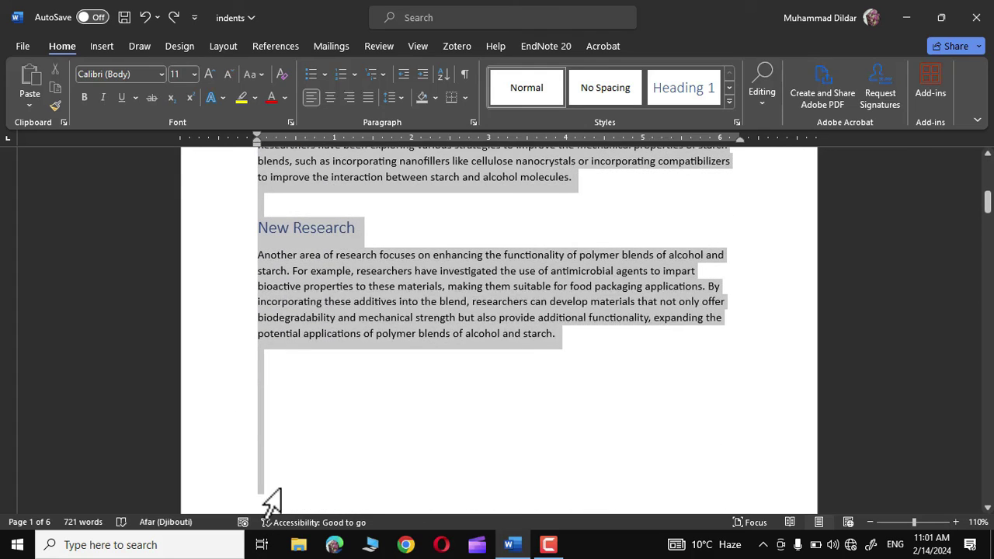
{"action": "left_click", "coordinate": [472, 122]}
{"action": "left_click", "coordinate": [578, 213]}
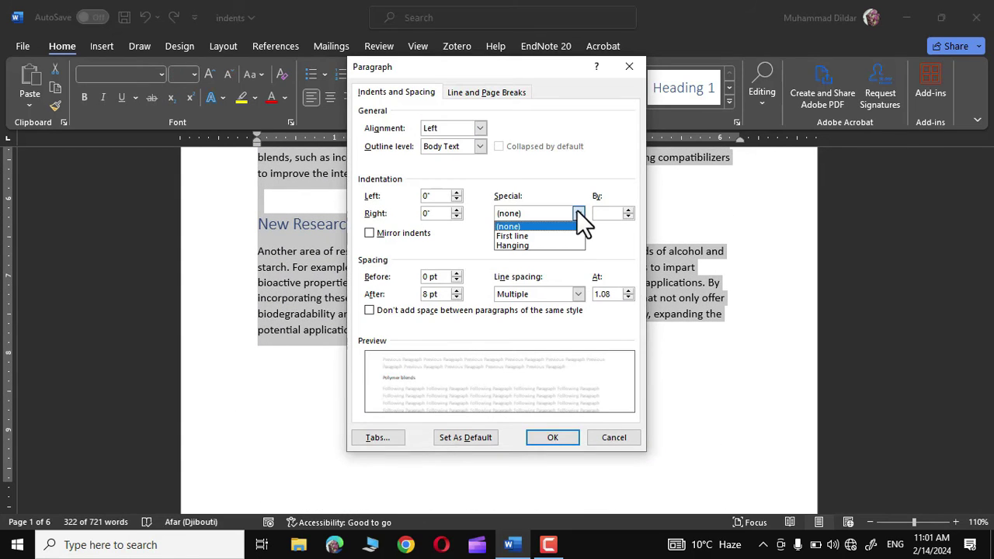
{"action": "left_click", "coordinate": [529, 245]}
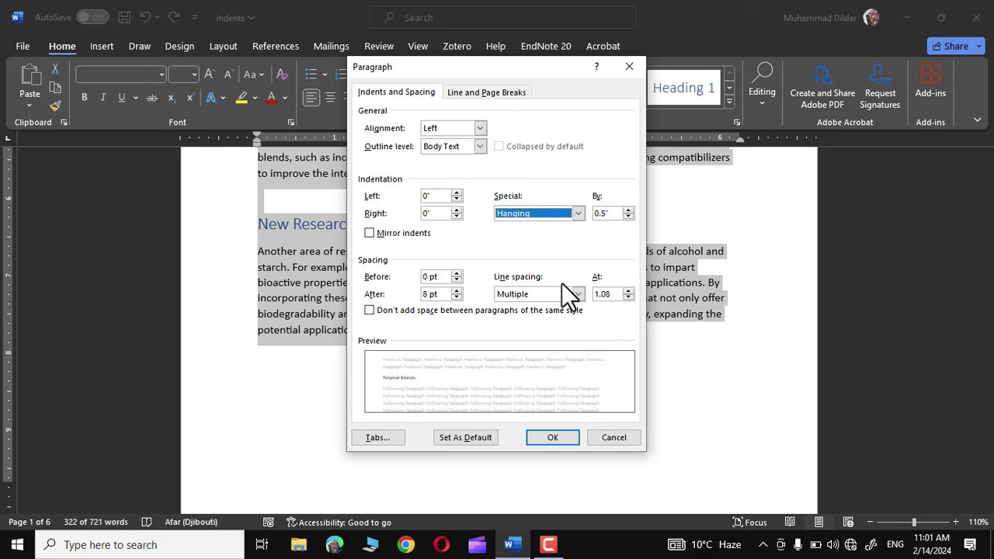
{"action": "left_click", "coordinate": [552, 437]}
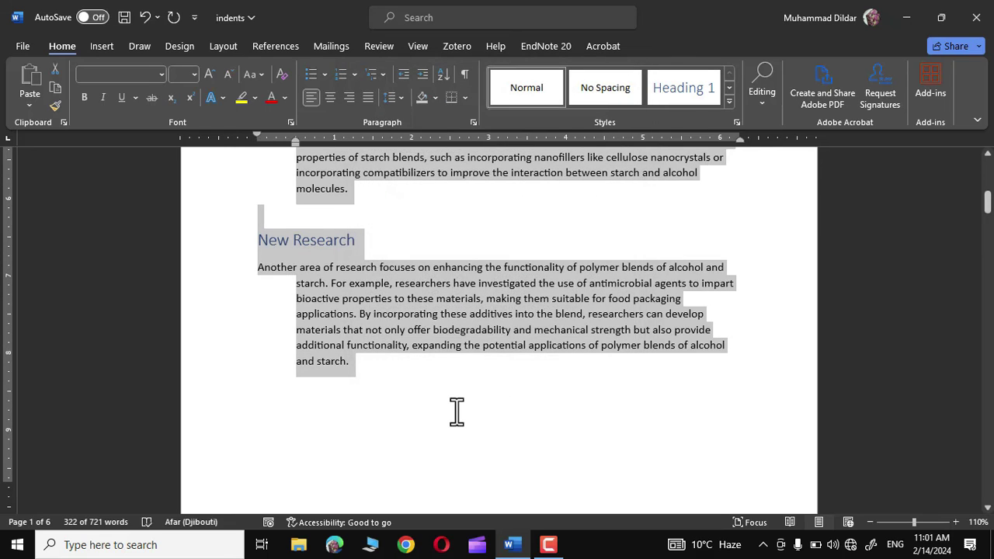
Step: Undo the hanging indent on the sections starting at "Polymer blends" and clear the text selection
{"action": "scroll", "coordinate": [456, 413], "scroll_direction": "up", "scroll_amount": 1}
{"action": "scroll", "coordinate": [455, 413], "scroll_direction": "up", "scroll_amount": 10}
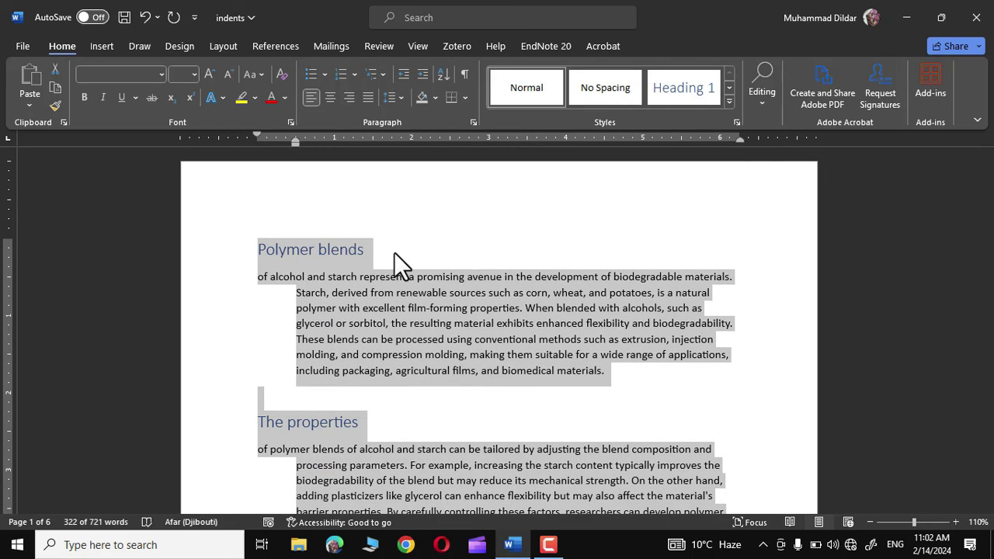
{"action": "left_click", "coordinate": [394, 252]}
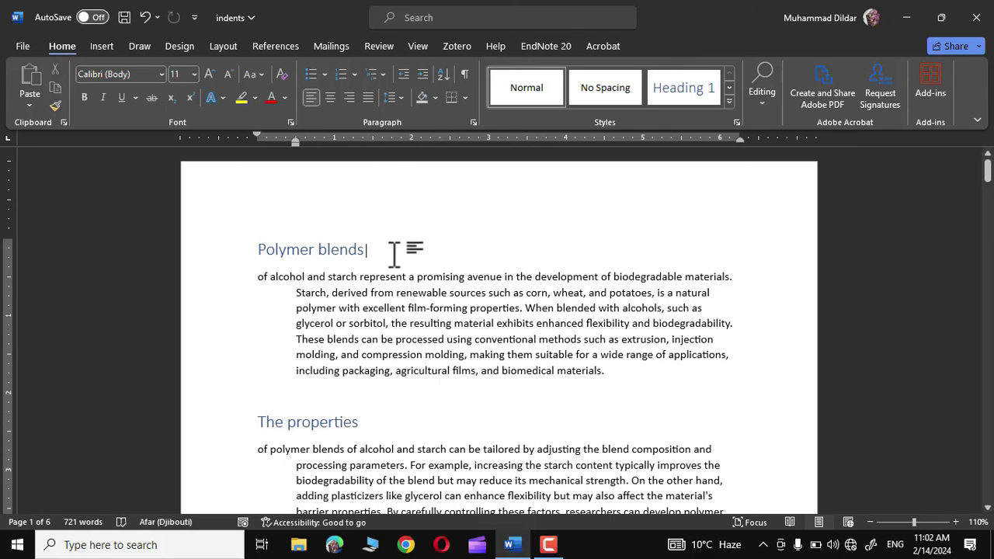
{"action": "key", "text": "ctrl+z"}
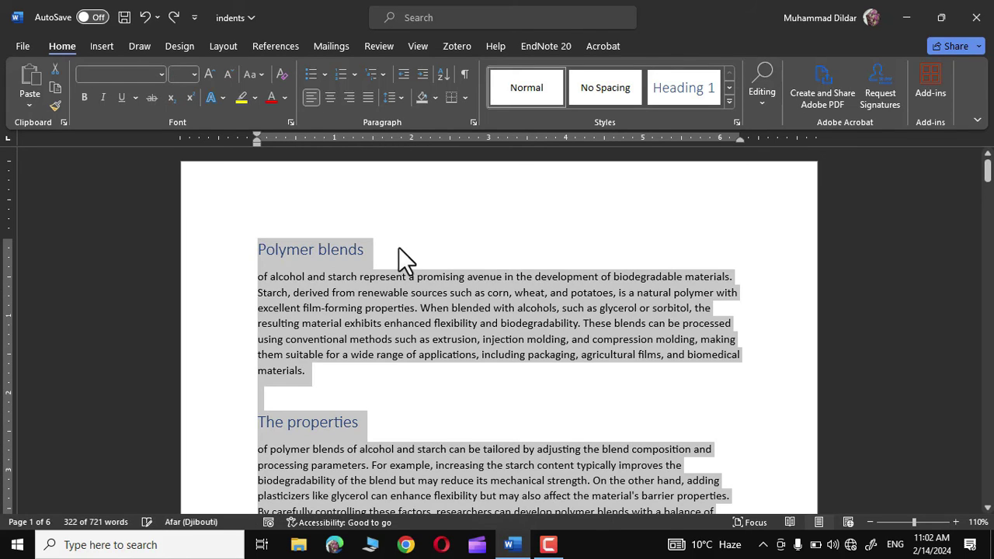
{"action": "left_click", "coordinate": [403, 245]}
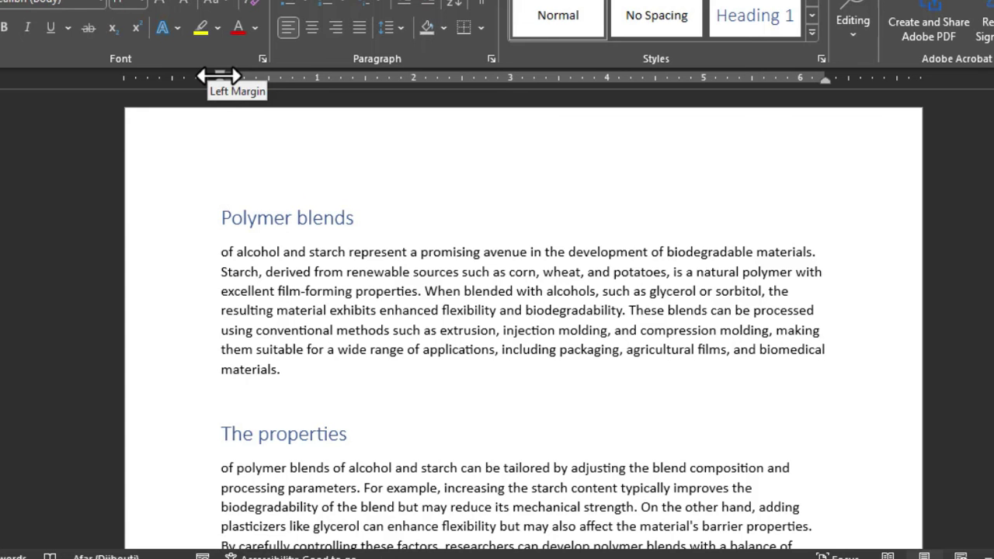
Step: Shift the left page margin outward and inward to 1.29 inches on the ruler, and return it to about 1 inch
{"action": "mouse_move", "coordinate": [220, 76]}
{"action": "left_mouse_down"}
{"action": "mouse_move", "coordinate": [129, 118]}
{"action": "mouse_move", "coordinate": [730, 182]}
{"action": "mouse_move", "coordinate": [88, 188]}
{"action": "mouse_move", "coordinate": [147, 193]}
{"action": "left_mouse_up"}
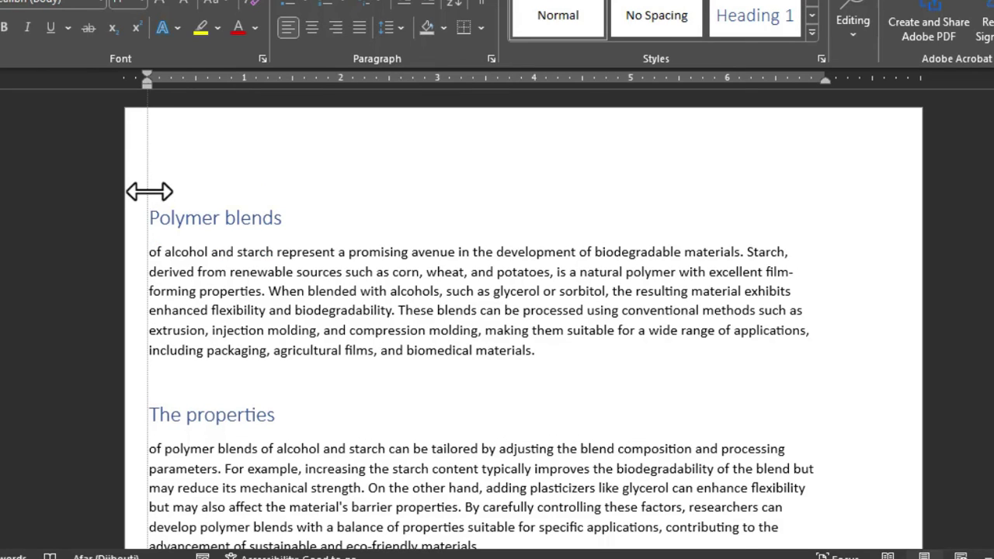
{"action": "left_click_drag", "start_coordinate": [149, 192], "coordinate": [247, 227]}
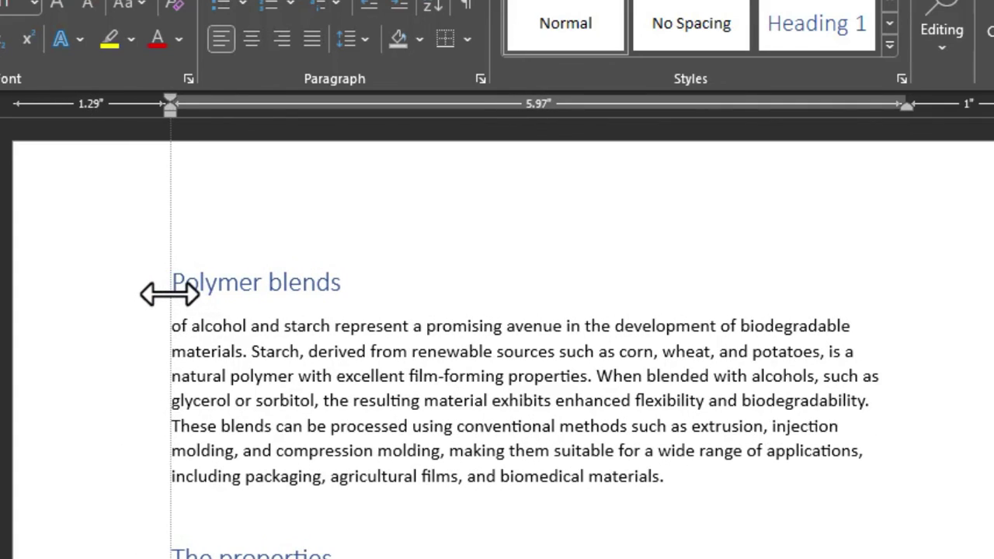
{"action": "left_click_drag", "start_coordinate": [170, 294], "coordinate": [133, 296]}
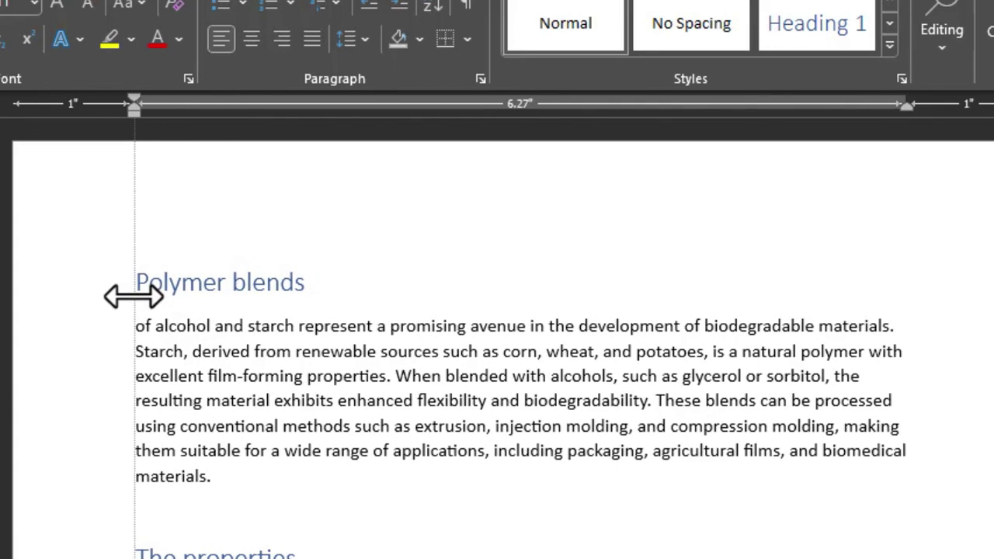
{"action": "left_click_drag", "start_coordinate": [134, 296], "coordinate": [128, 302]}
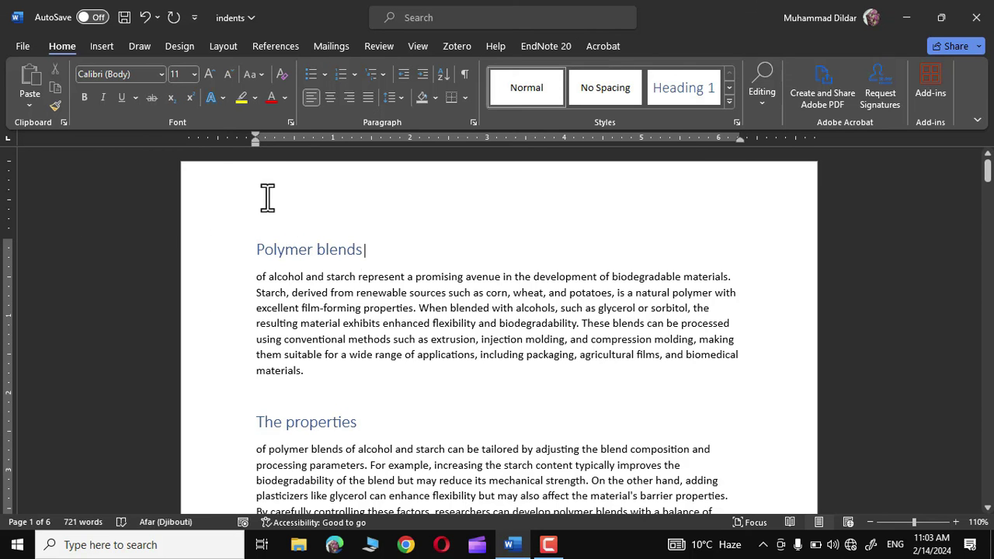
Step: Adjust the first page's top margin on the vertical ruler and bring it back to 1 inch
{"action": "scroll", "coordinate": [495, 355], "scroll_direction": "down", "scroll_amount": 10}
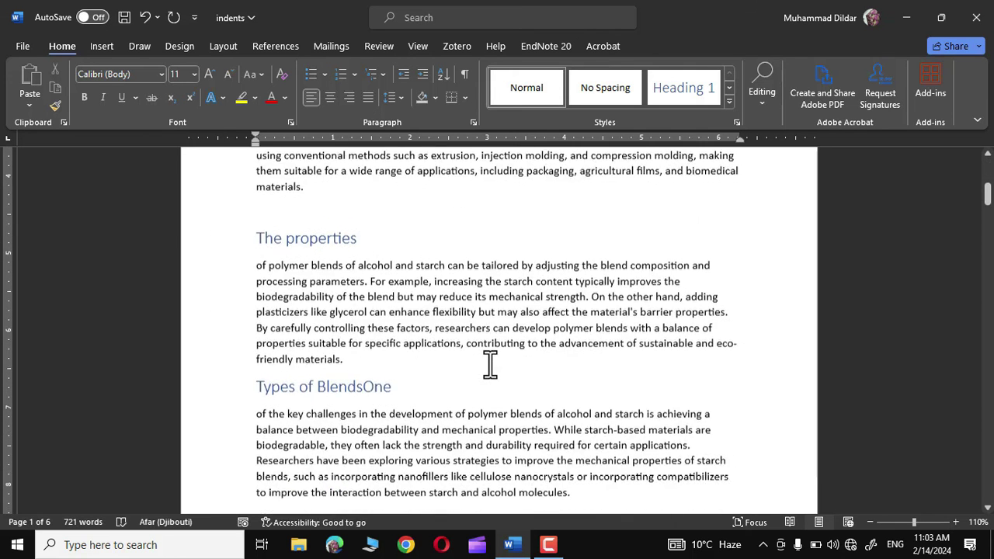
{"action": "scroll", "coordinate": [490, 364], "scroll_direction": "up", "scroll_amount": 3}
{"action": "scroll", "coordinate": [490, 365], "scroll_direction": "up", "scroll_amount": 8}
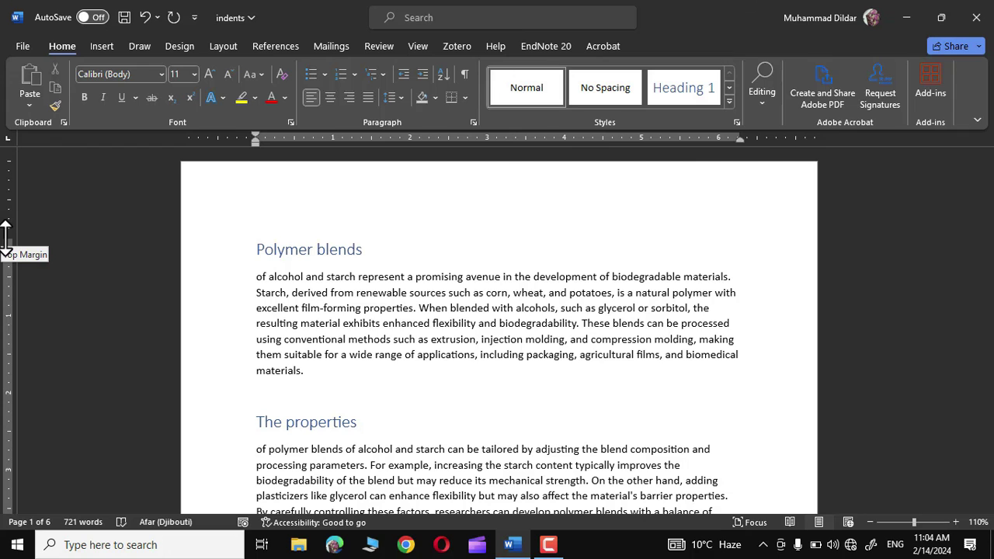
{"action": "mouse_move", "coordinate": [5, 233]}
{"action": "left_mouse_down"}
{"action": "mouse_move", "coordinate": [23, 167]}
{"action": "mouse_move", "coordinate": [9, 162]}
{"action": "mouse_move", "coordinate": [14, 240]}
{"action": "left_mouse_up"}
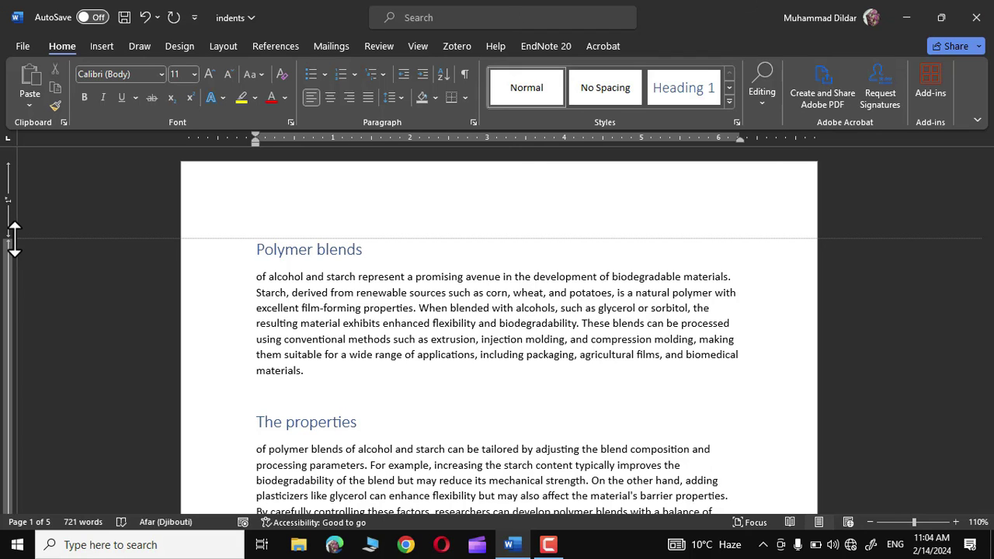
{"action": "left_click_drag", "start_coordinate": [14, 239], "coordinate": [14, 239]}
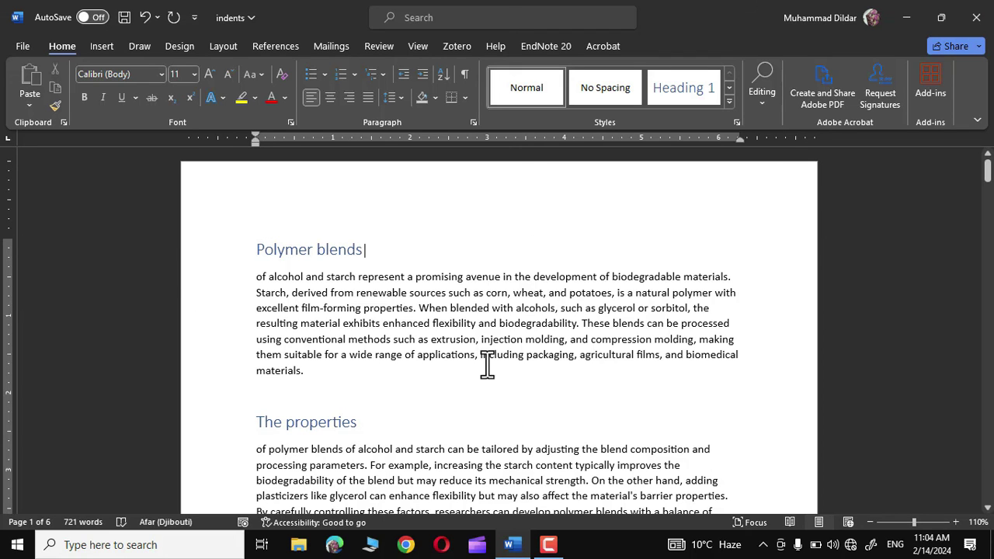